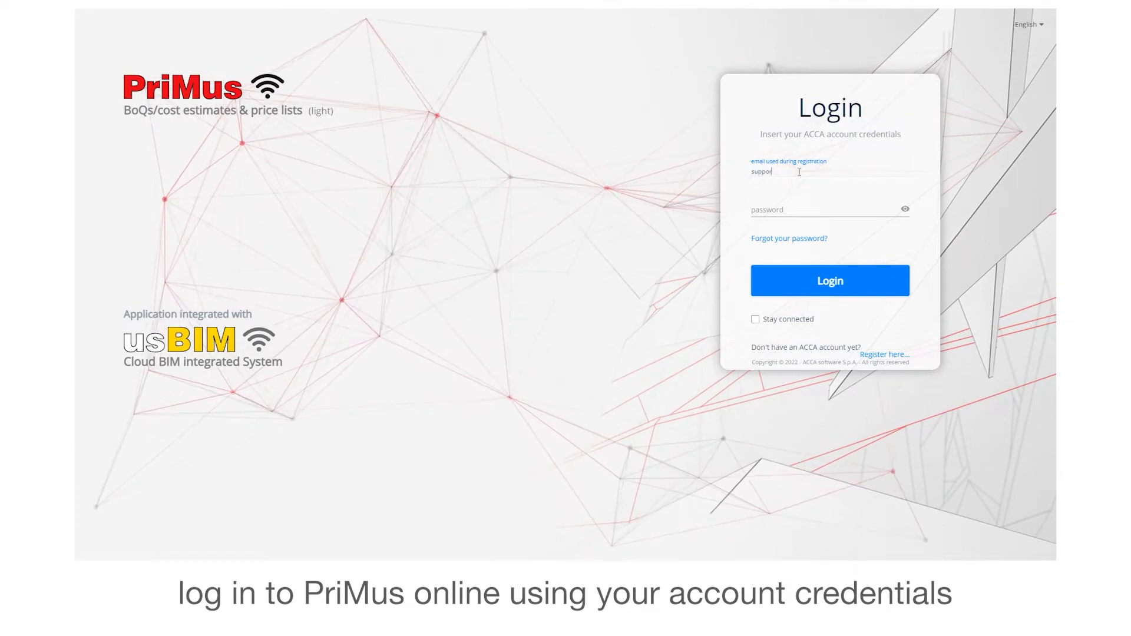
Step: Log in with the registered e-mail and account password, with the Stay connected option enabled
type("re.com")
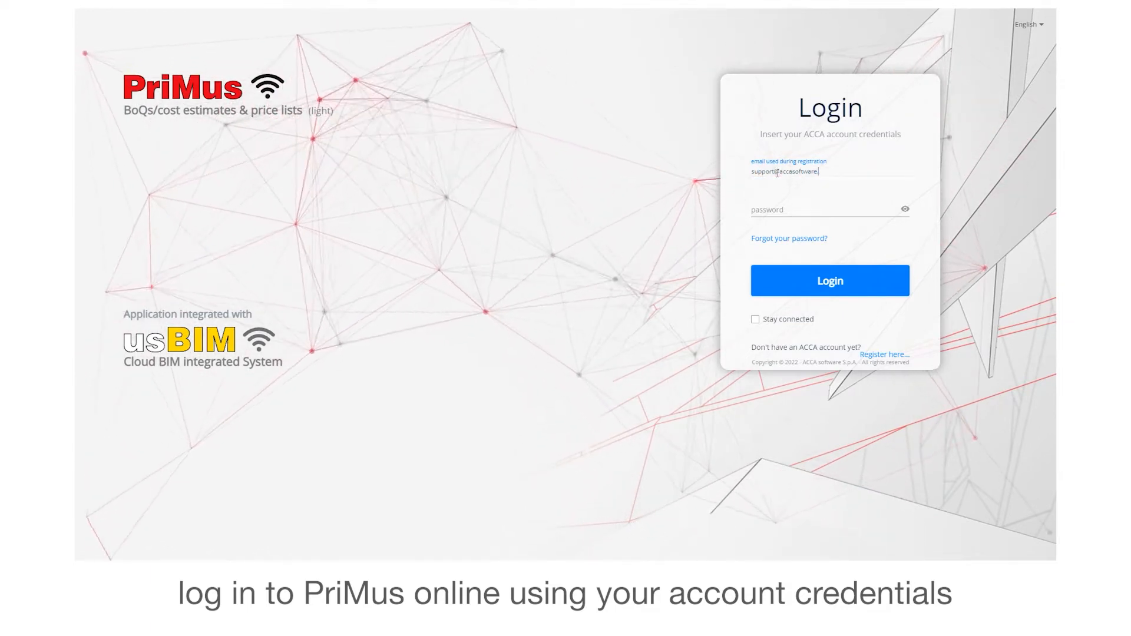
key("Tab")
type("••••••••")
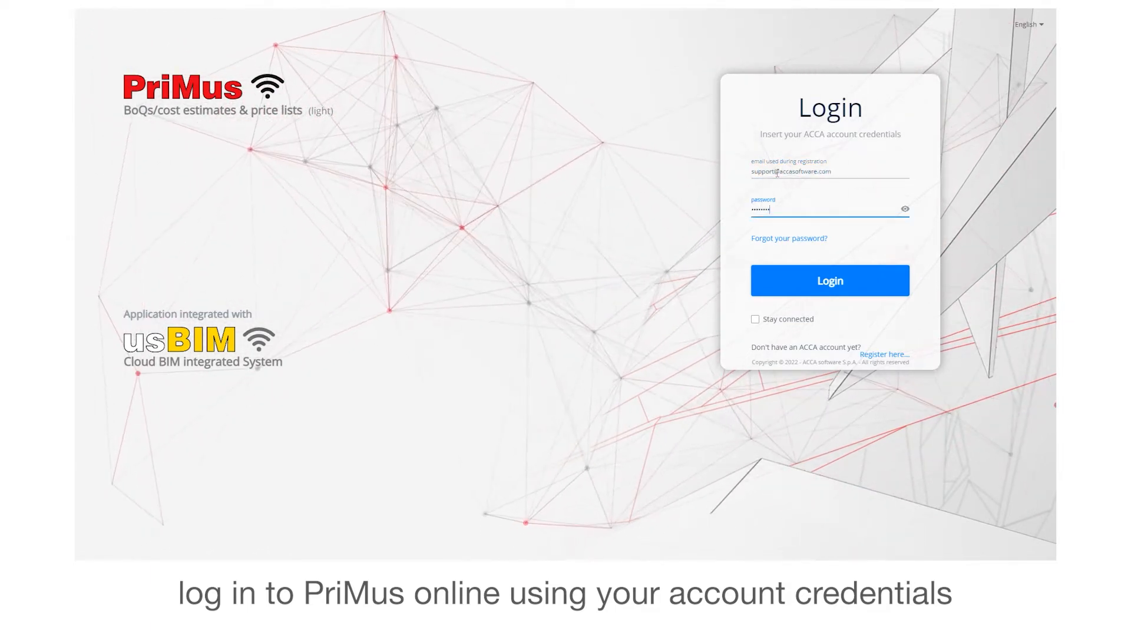
left_click(754, 320)
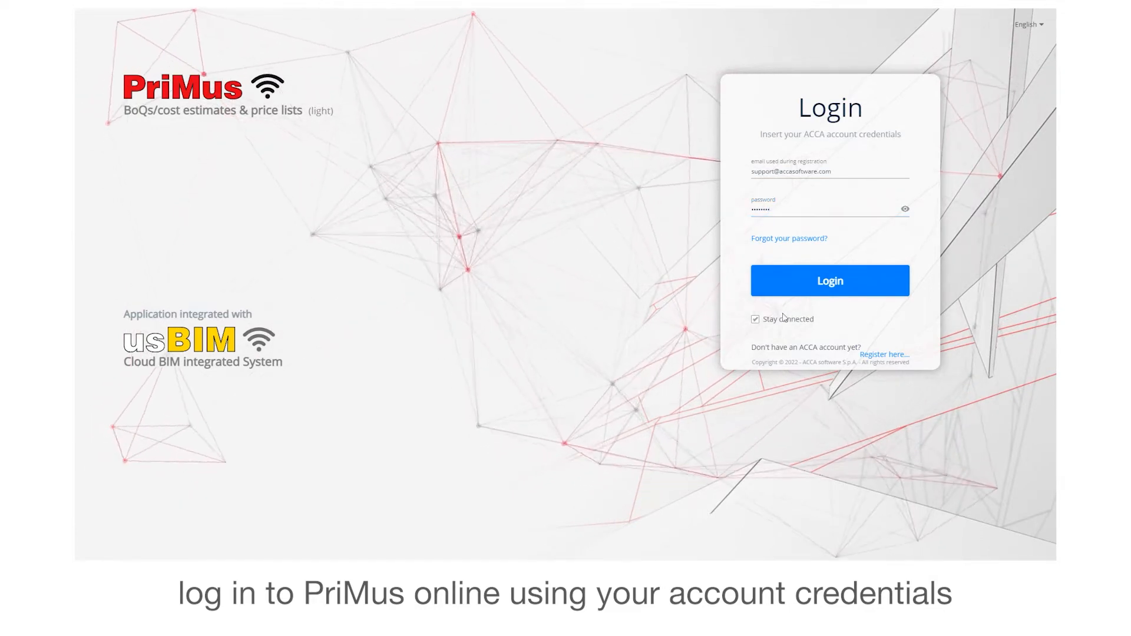
left_click(822, 290)
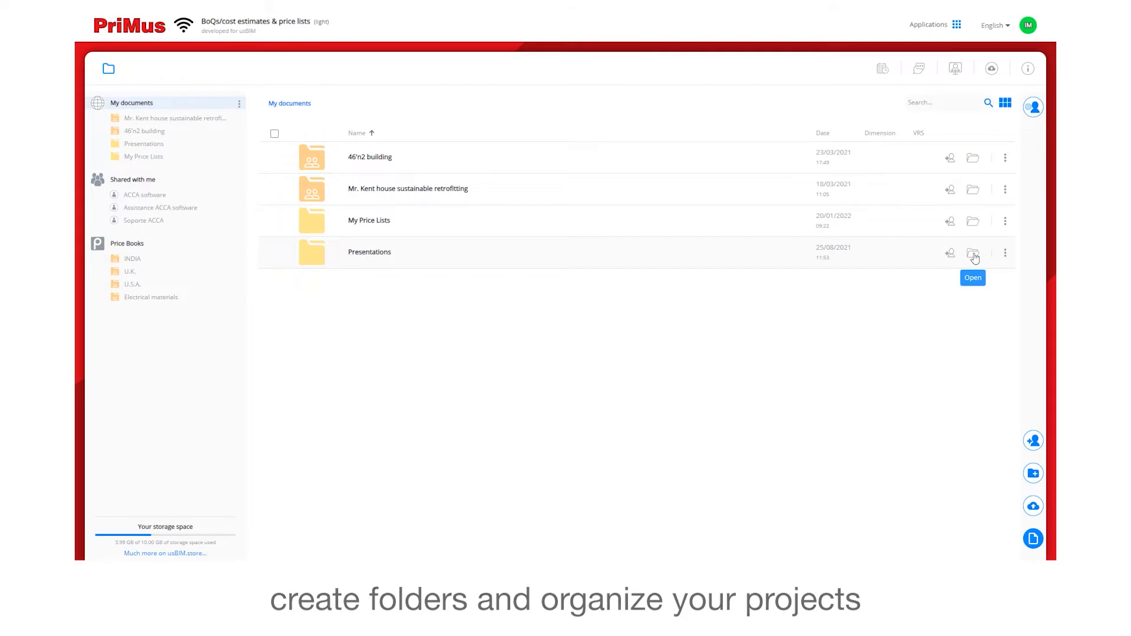
Step: Open the My Price Lists folder and view the details of the Tony 001 file, closing the details again
left_click(976, 222)
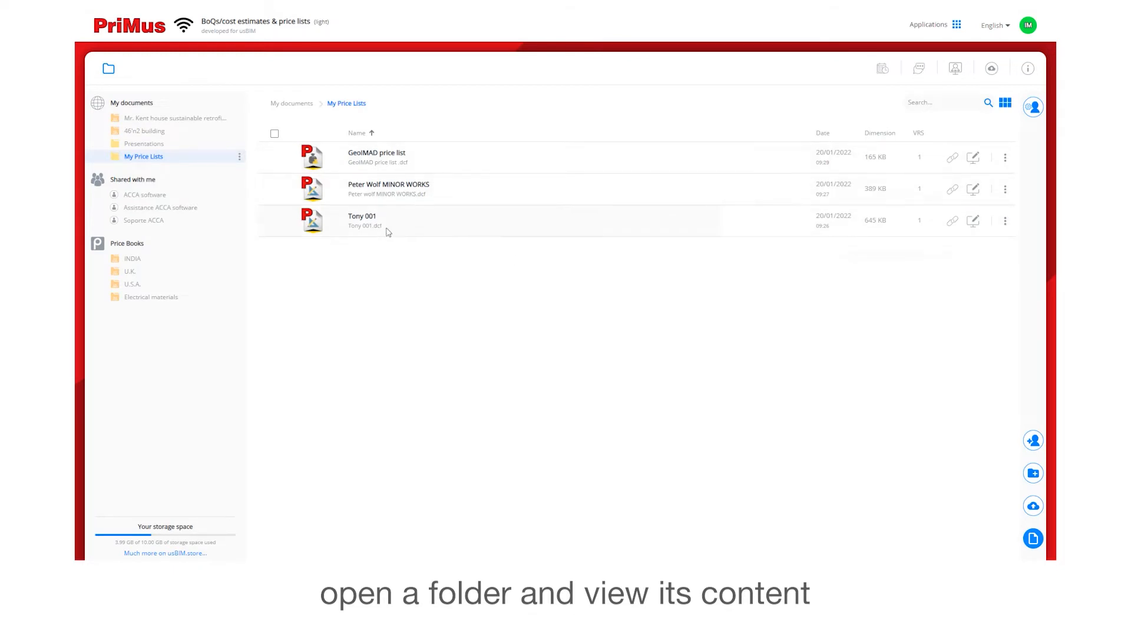
left_click(275, 220)
left_click(1028, 70)
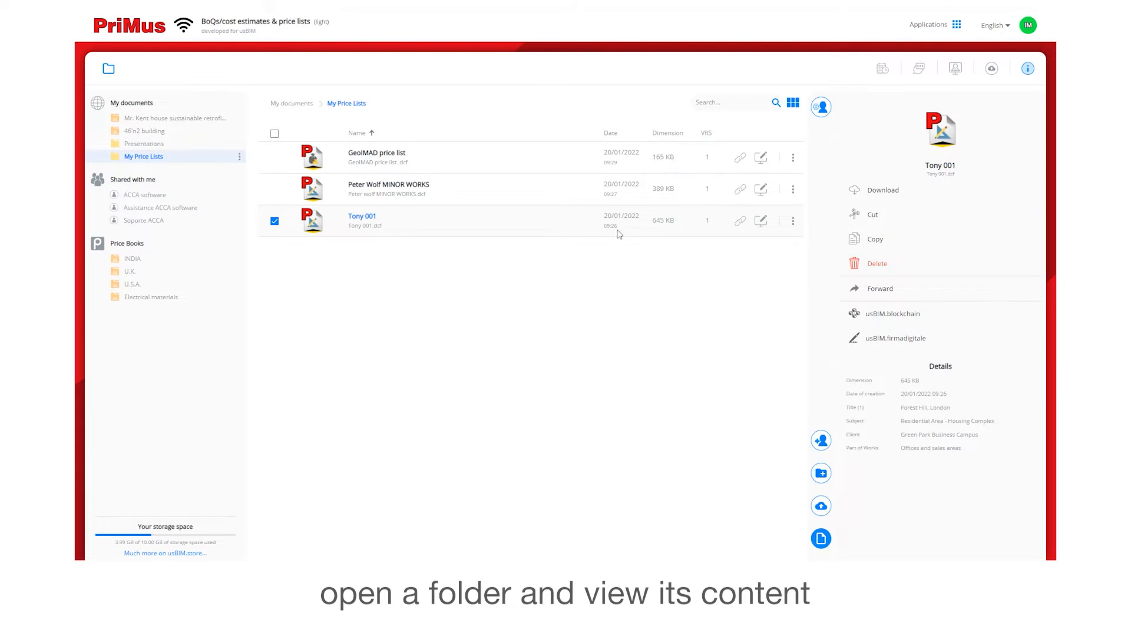
left_click(275, 221)
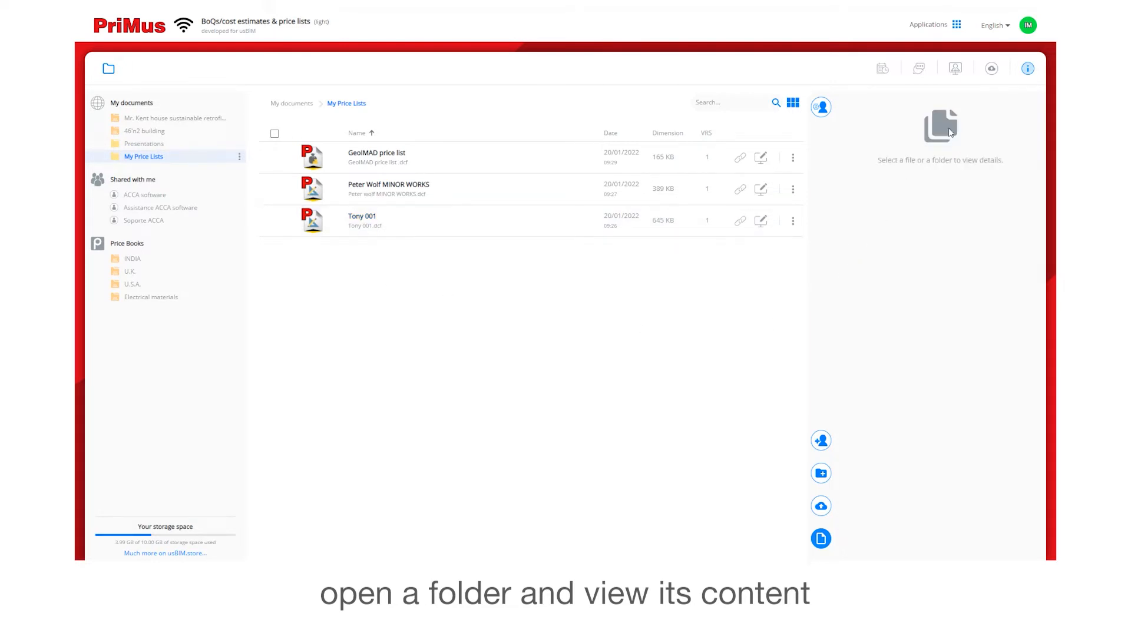
left_click(1028, 68)
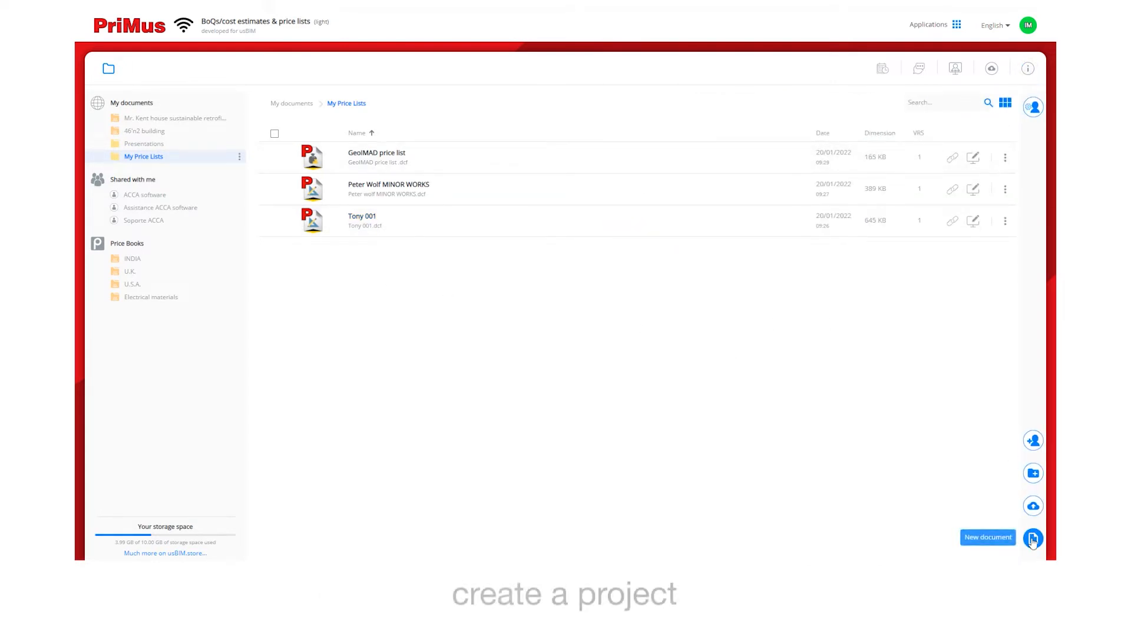
Step: View the document types available for a new document without creating one
left_click(1032, 539)
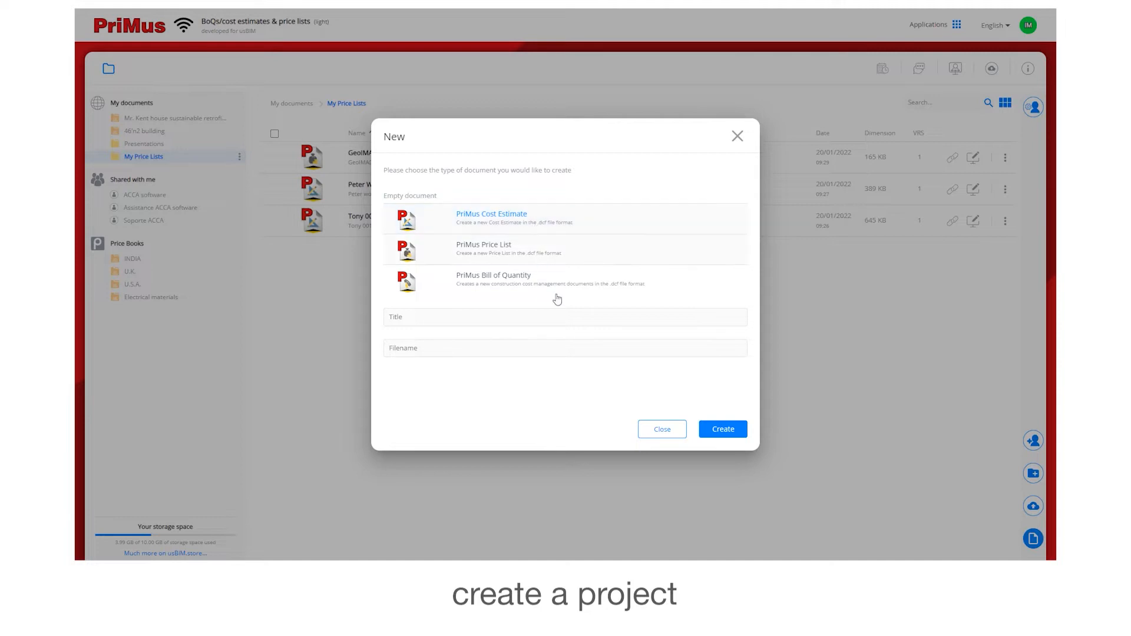
left_click(662, 429)
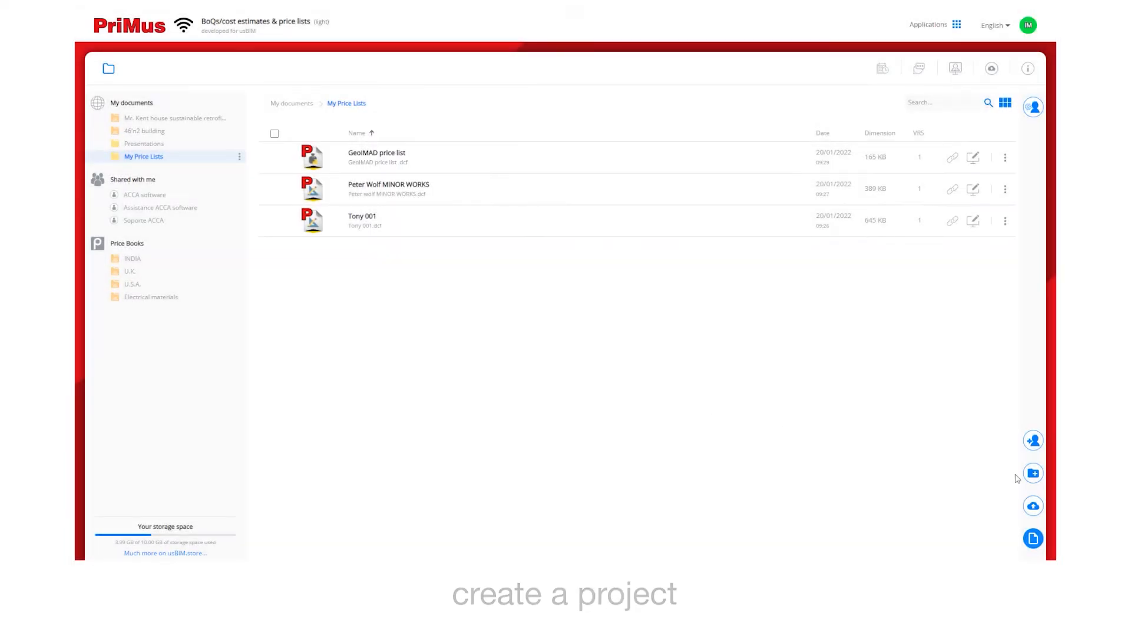
Step: Upload PL DeBi Construction.dcf to the My Price Lists folder and select the uploaded file
left_click(1032, 506)
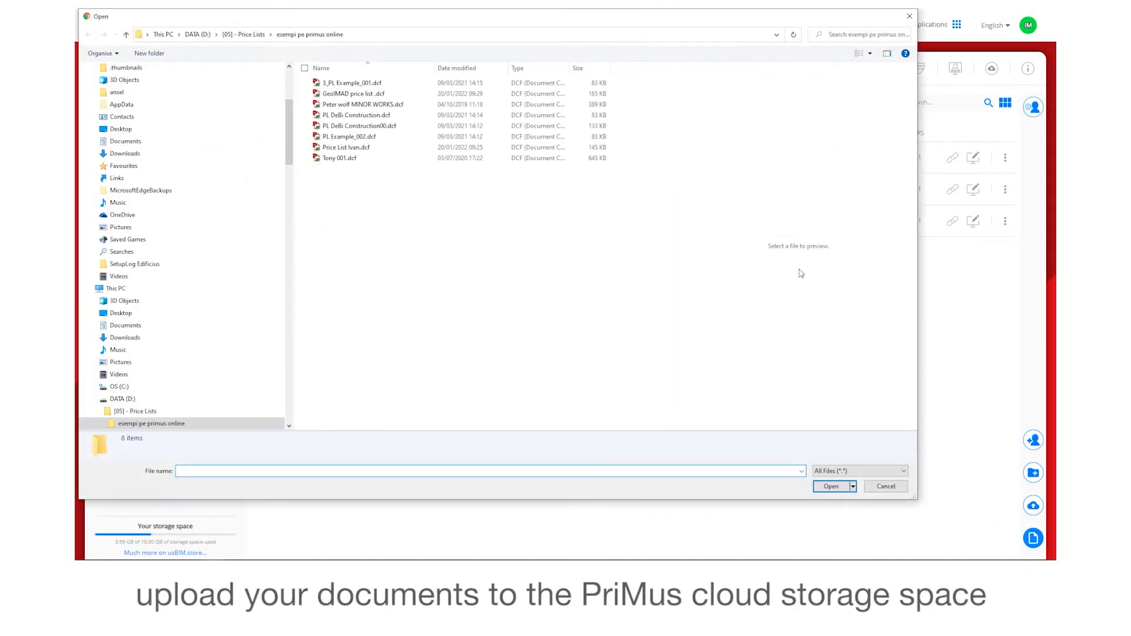
left_click(359, 116)
left_click(830, 486)
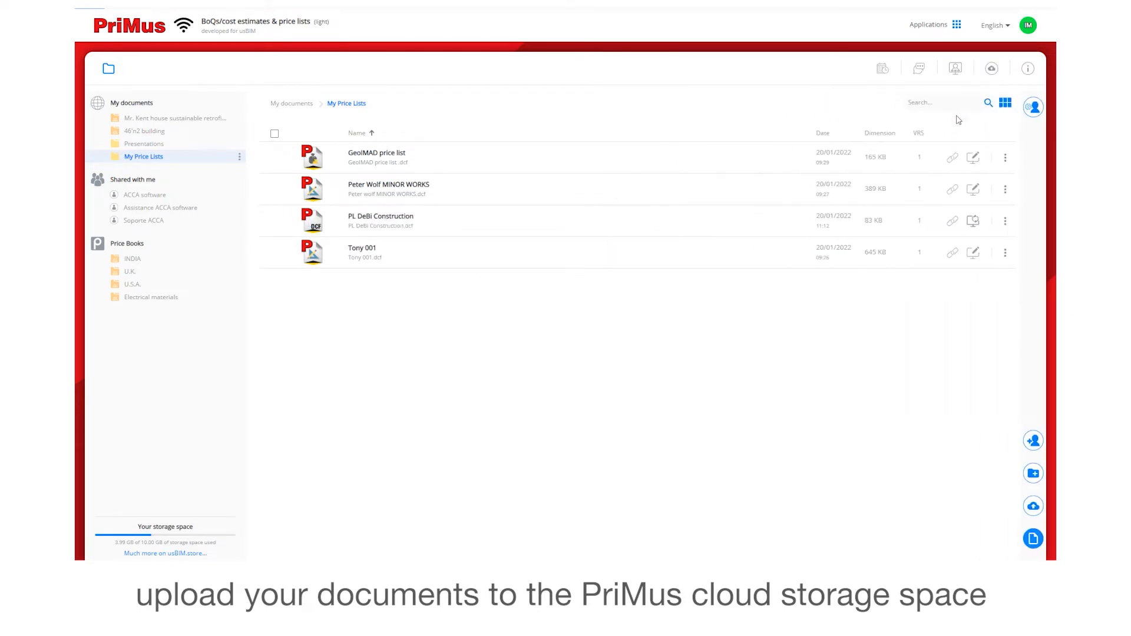
left_click(274, 222)
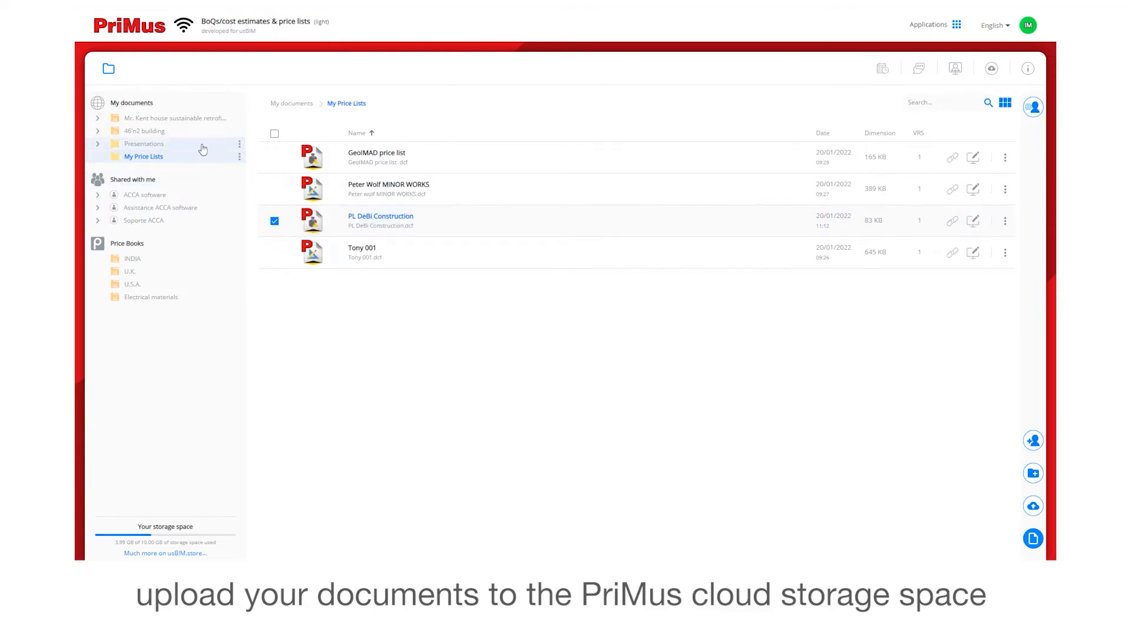
Step: Create a new folder named "test primus" directly under My documents
left_click(145, 106)
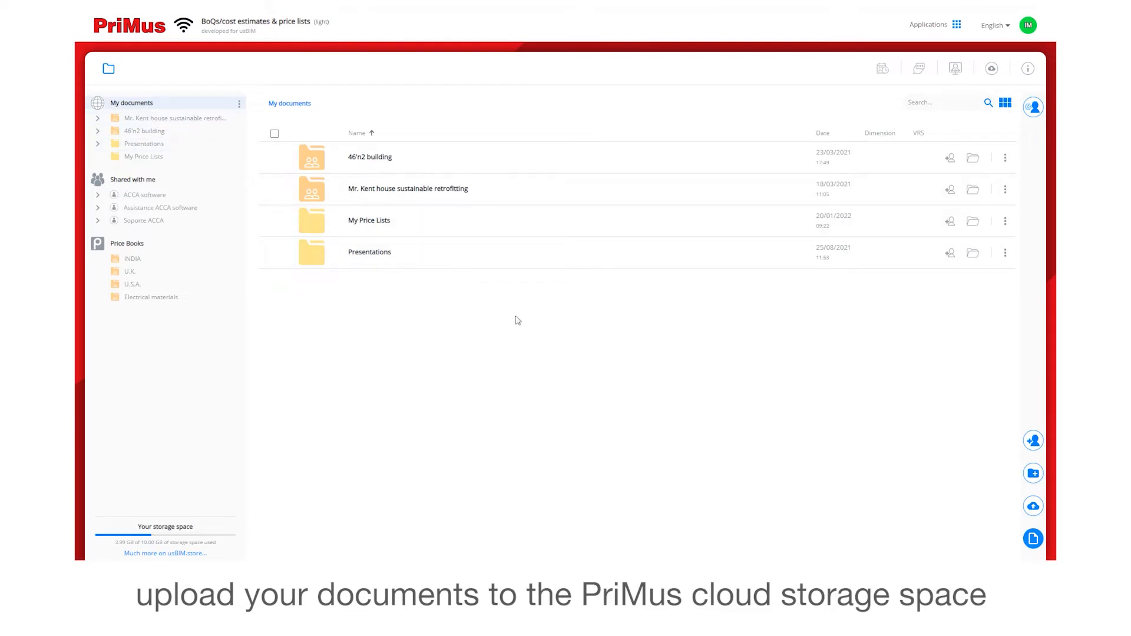
left_click(1035, 477)
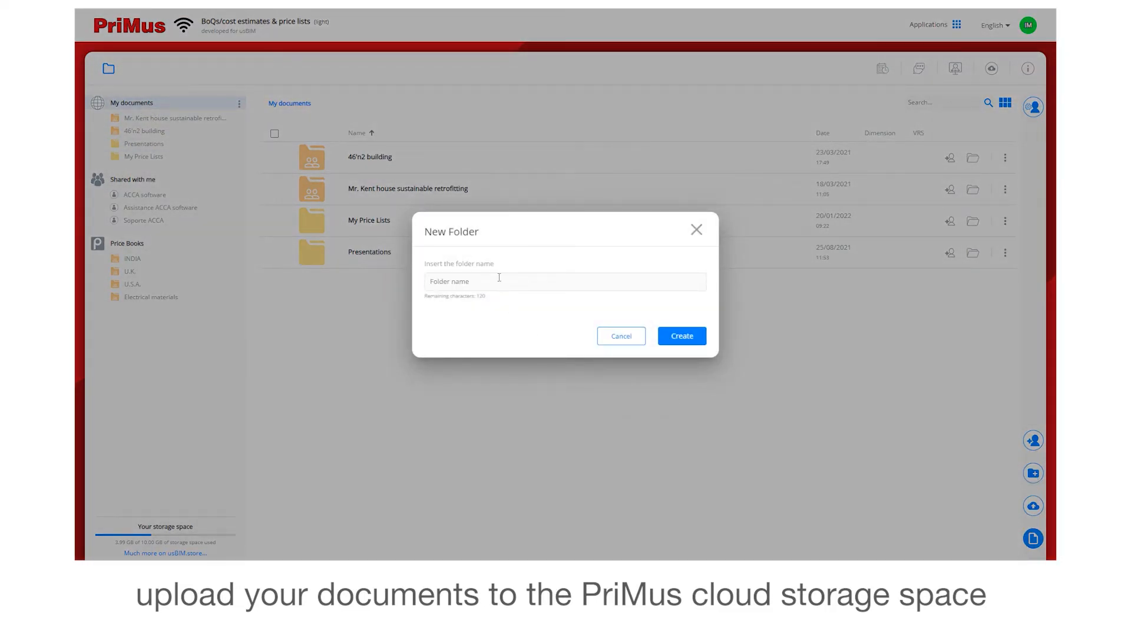
type("test primus")
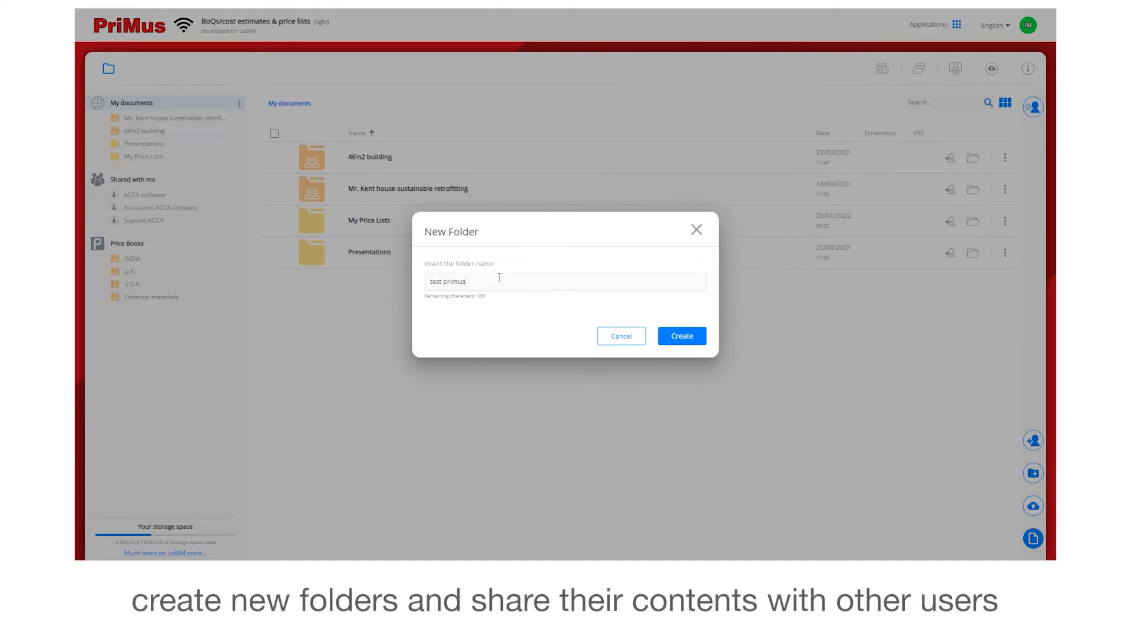
key("Return")
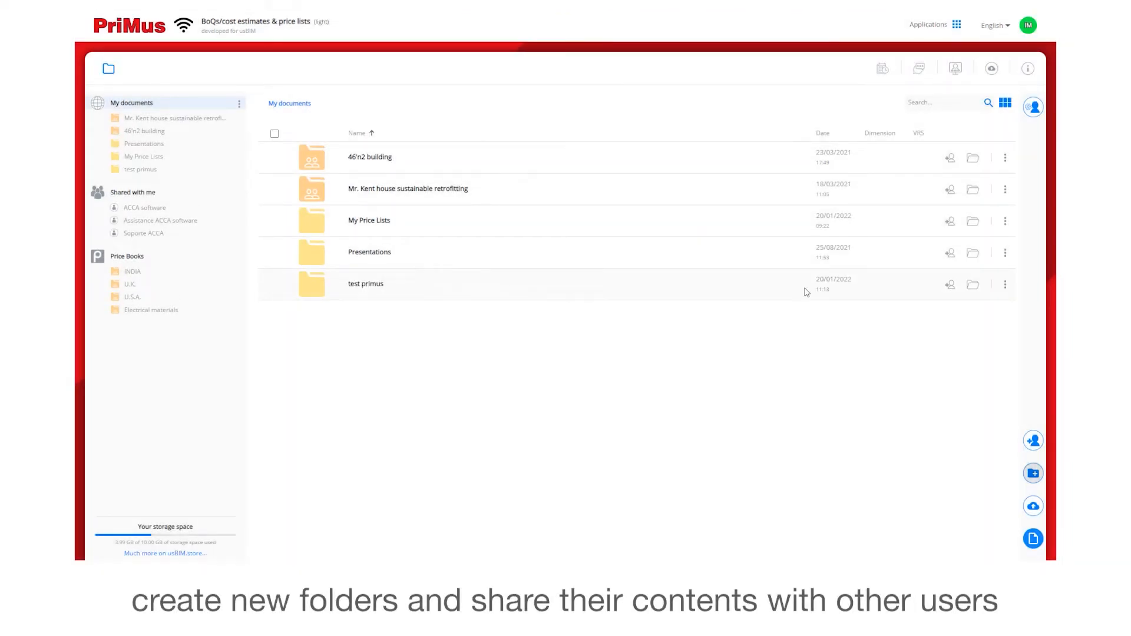
Step: Upload PL DeBi Construction.dcf into the test primus folder and select the uploaded file
left_click(979, 292)
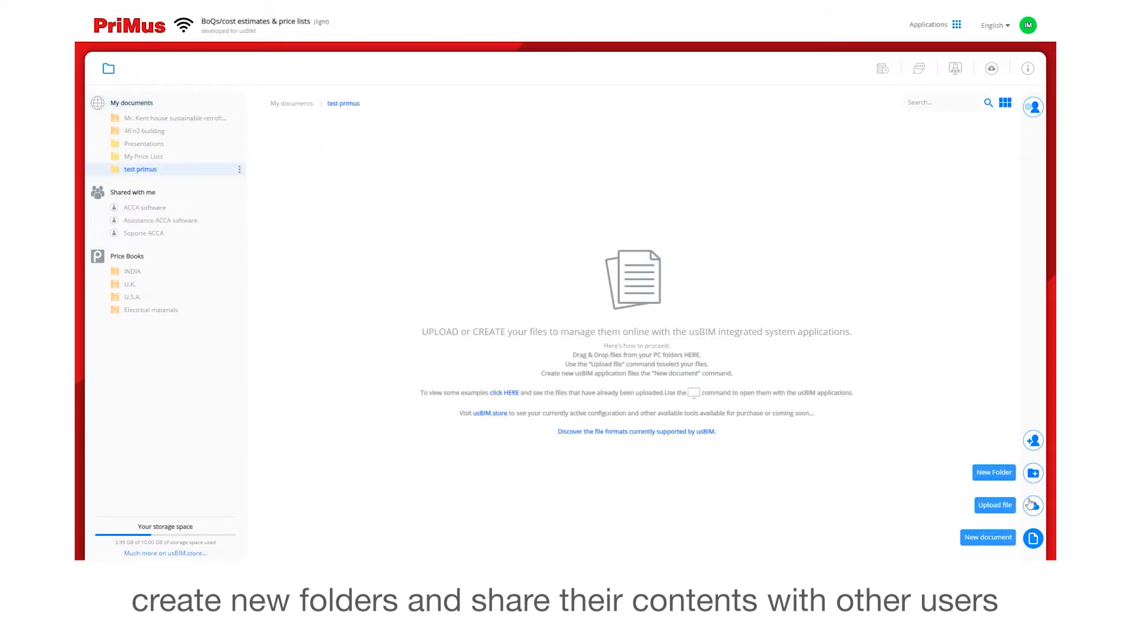
left_click(1033, 505)
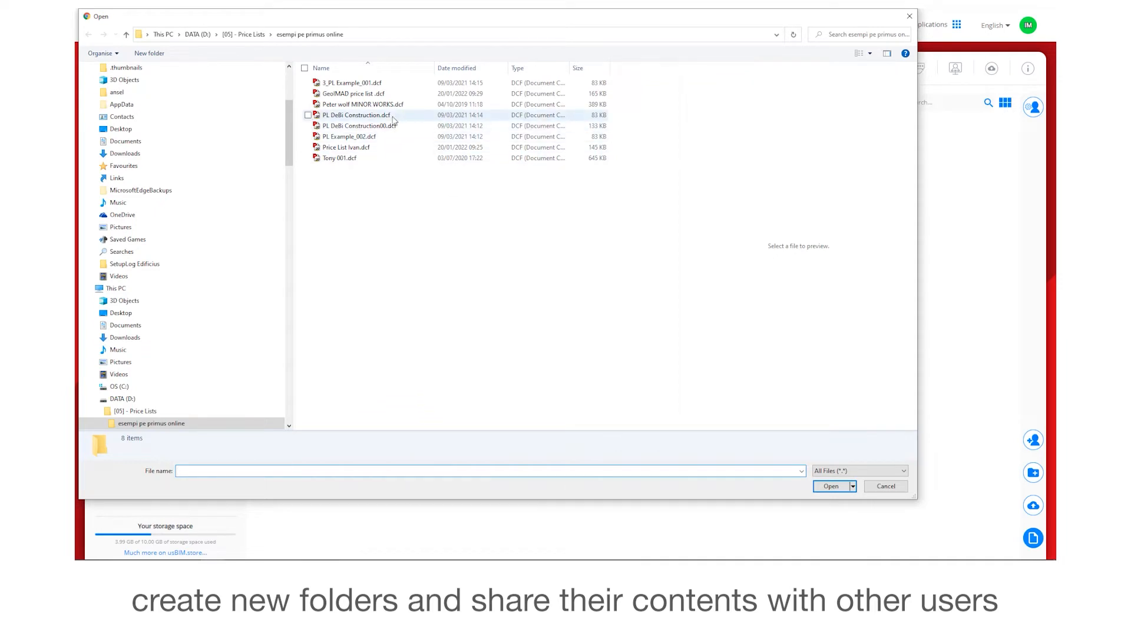
left_click(365, 115)
left_click(829, 487)
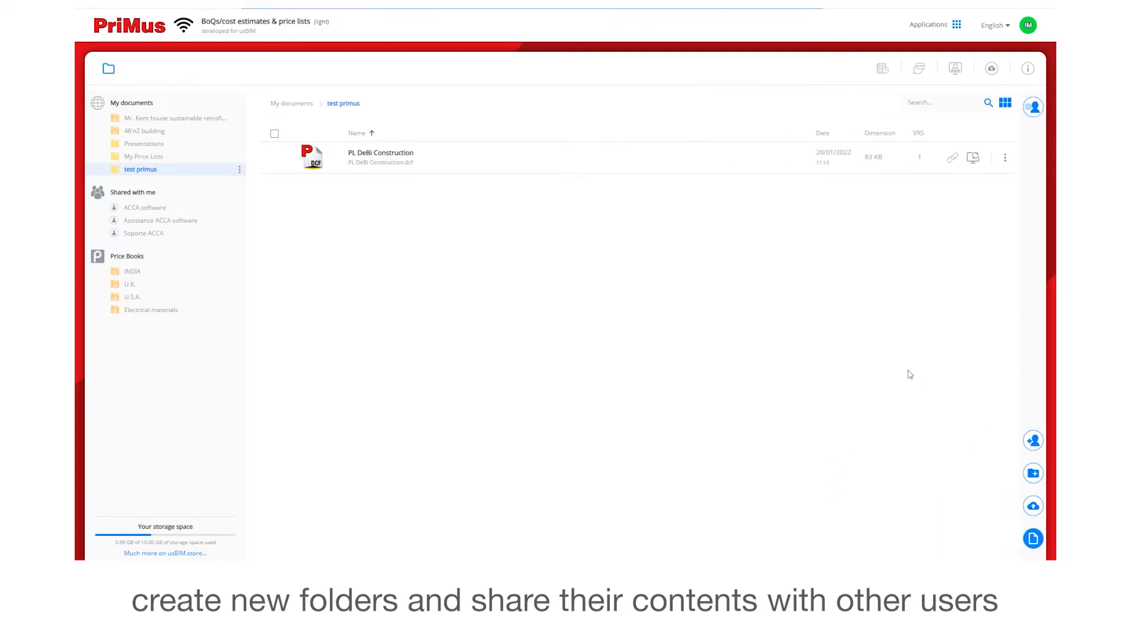
left_click(273, 158)
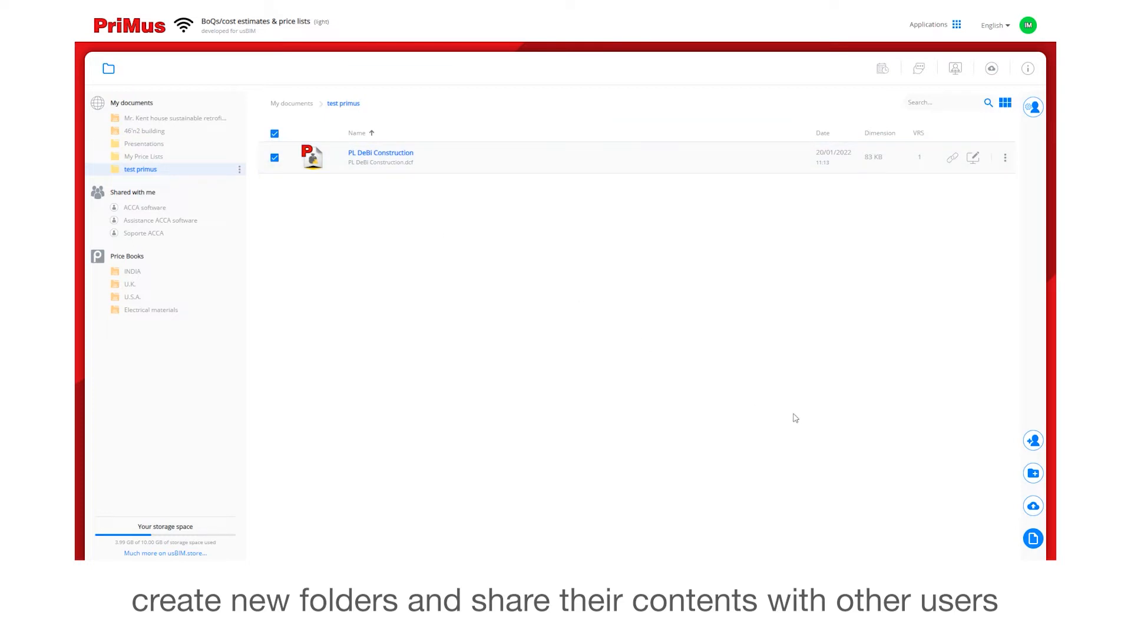
Step: Share the test primus folder with the suggested contact matching "sopo", granting the Viewing, Editing and Loading permission level
left_click(1025, 443)
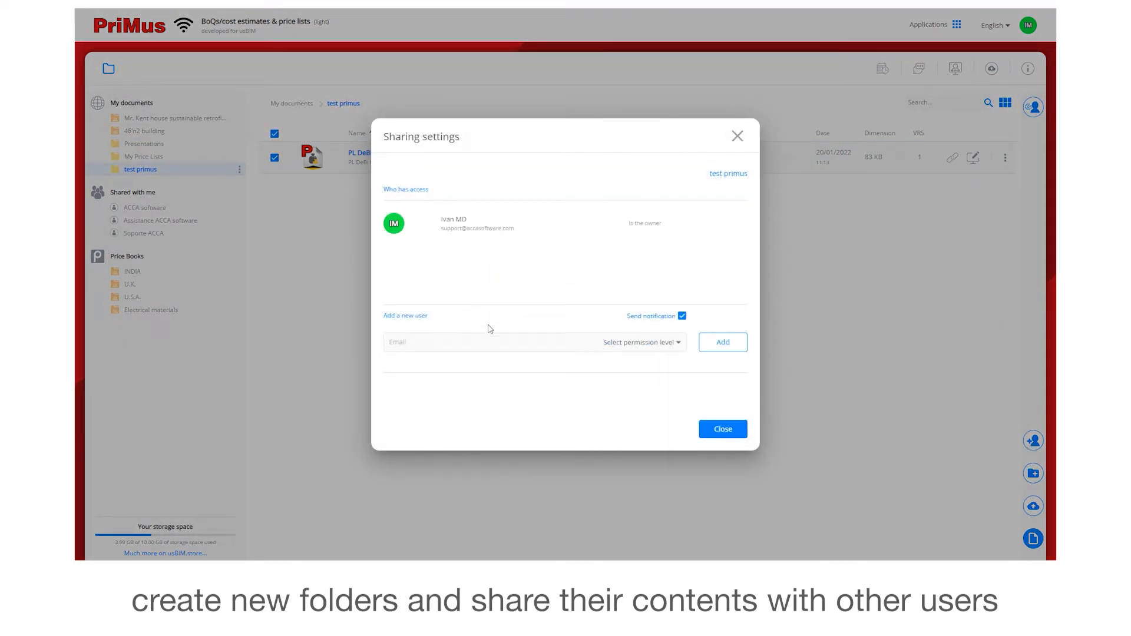
type("sopo")
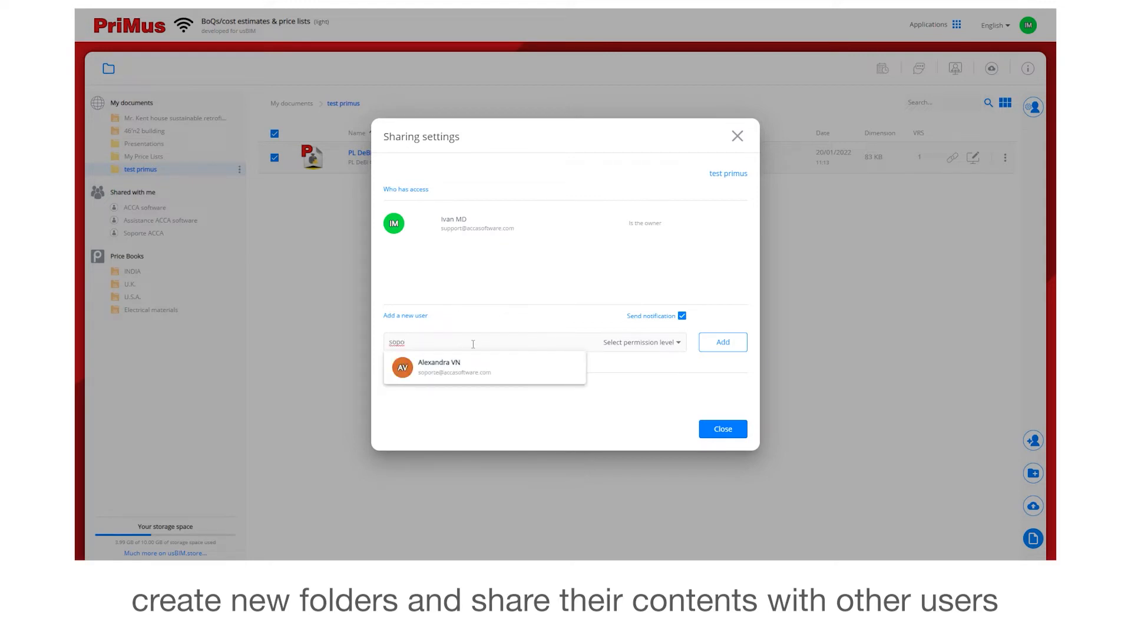
left_click(500, 366)
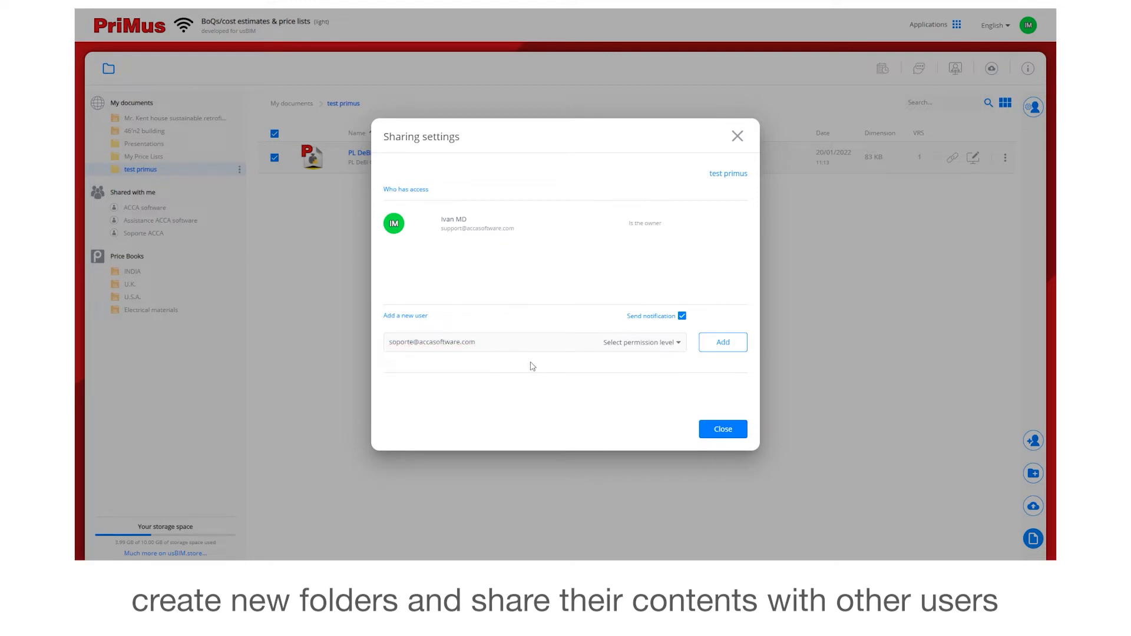
left_click(644, 348)
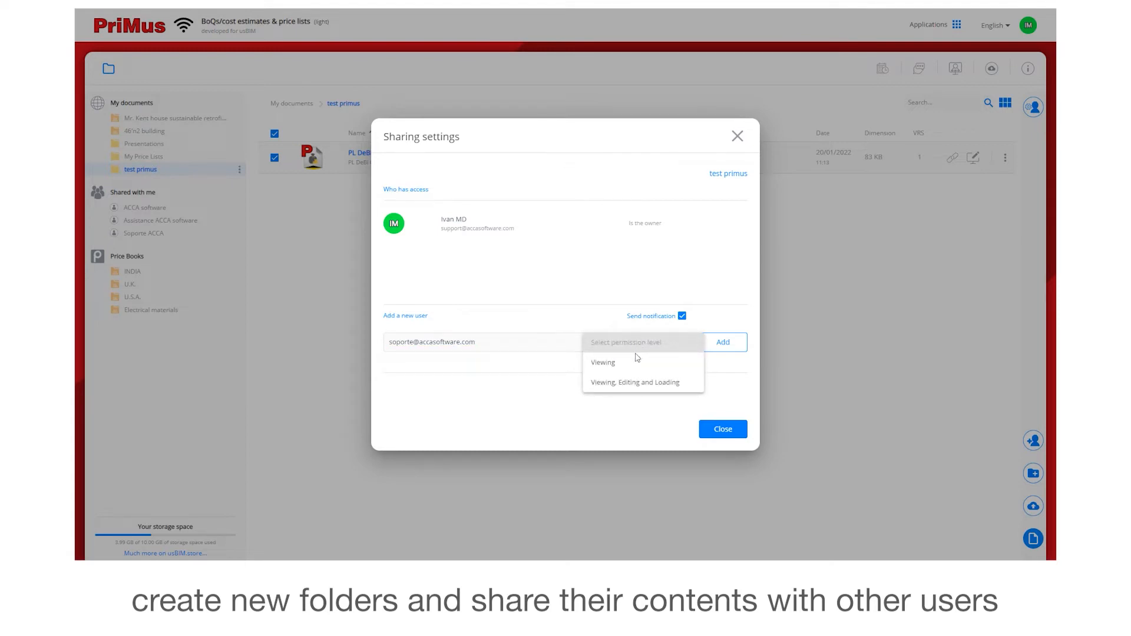
left_click(671, 389)
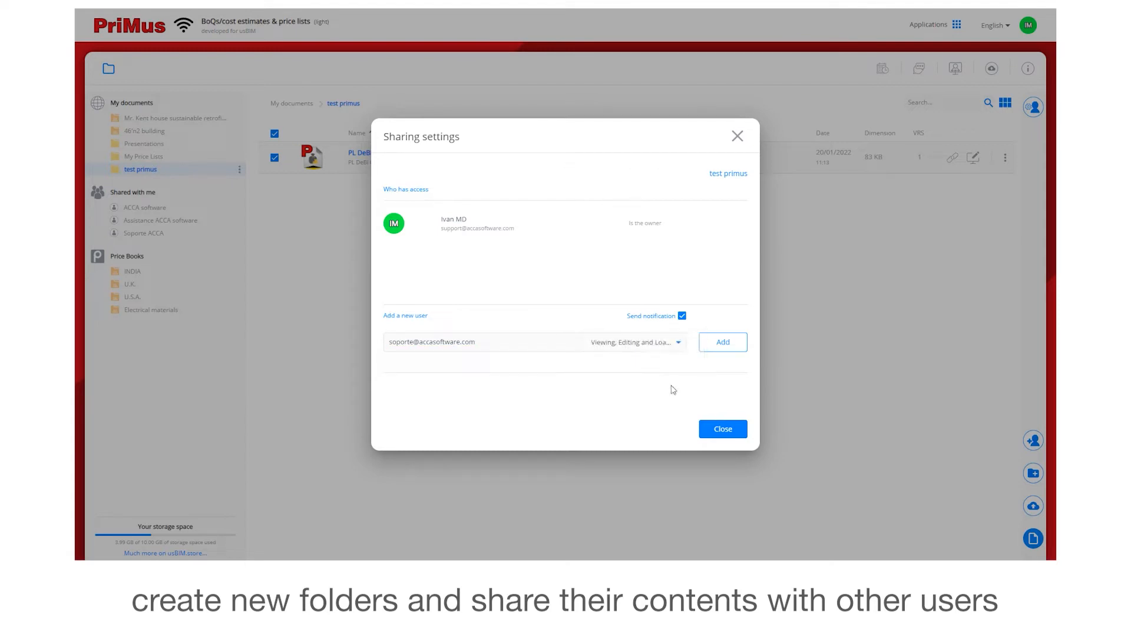
left_click(722, 343)
Step: Send the added user the notification message "to be checked..." and close the sharing settings
type("to be checked...")
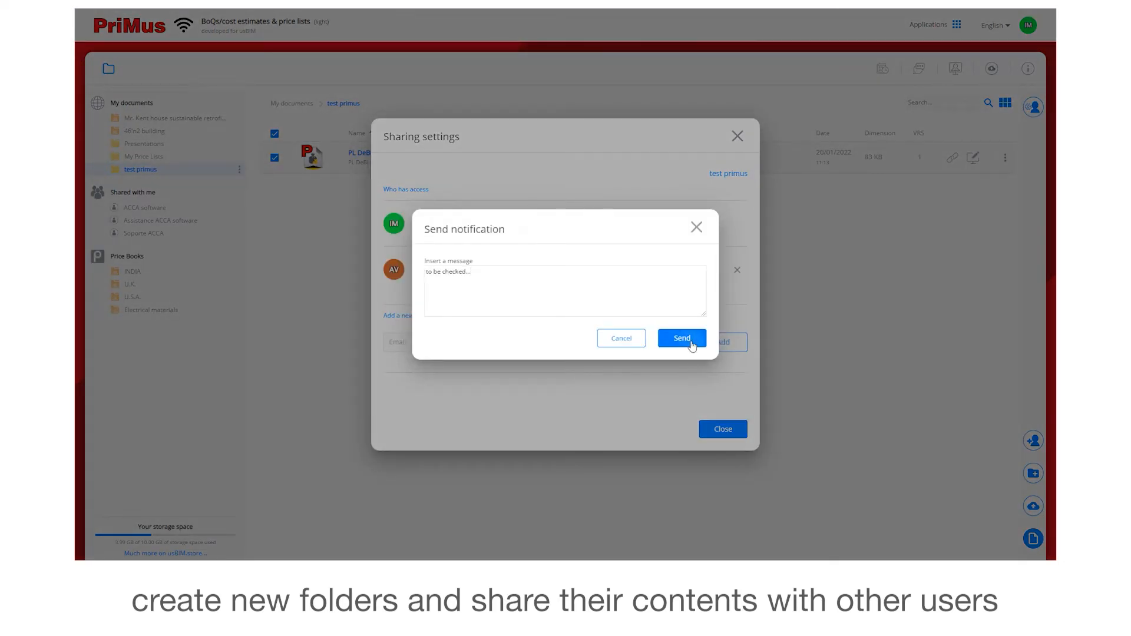
left_click(691, 341)
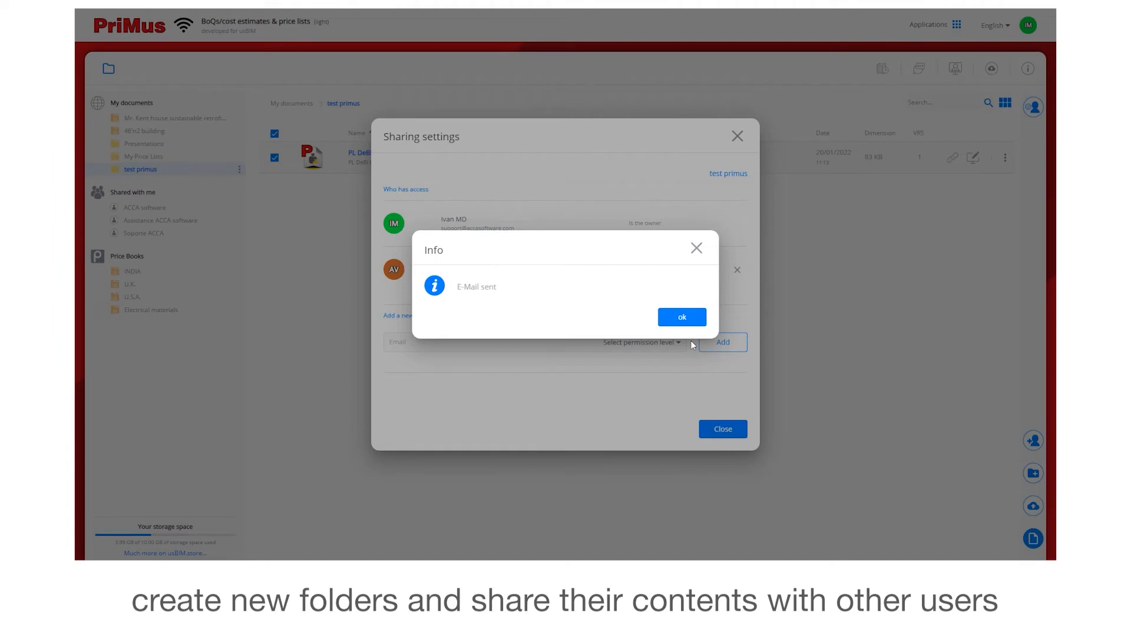
left_click(685, 321)
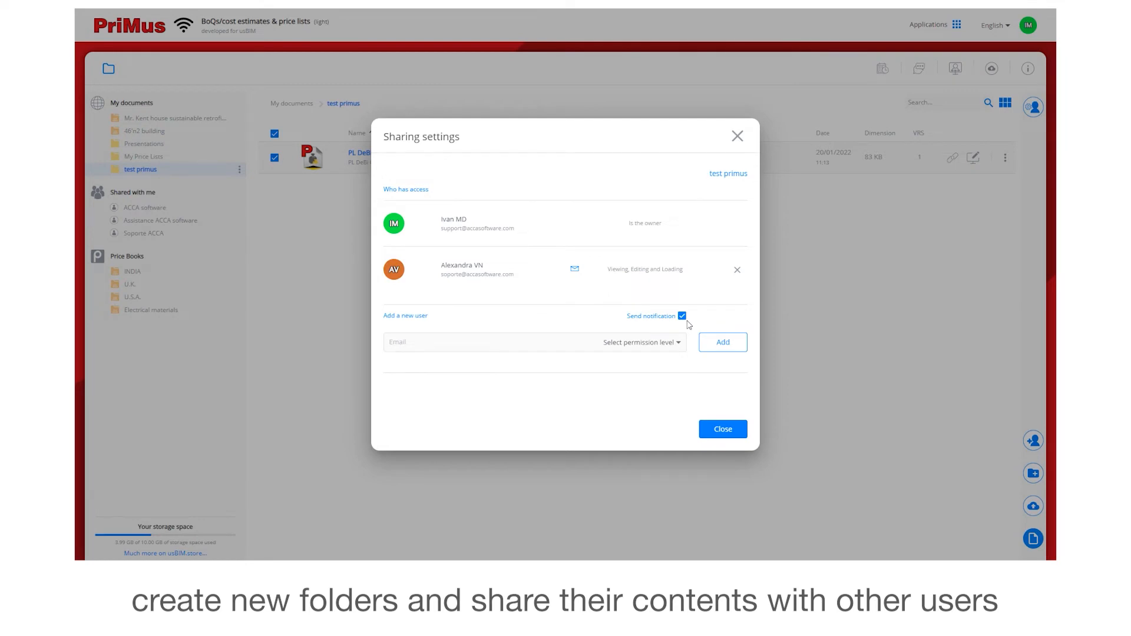
left_click(723, 430)
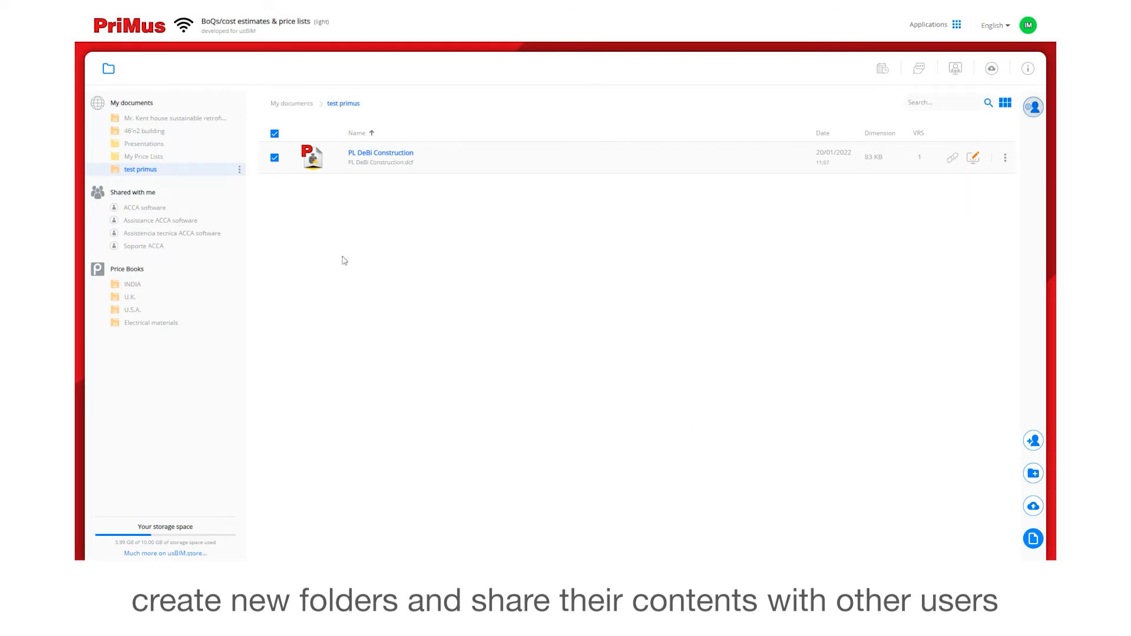
Step: Browse the folders shared by Soporte ACCA and Assistencia tecnica ACCA software, and open the latter's BoQ folder
left_click(143, 105)
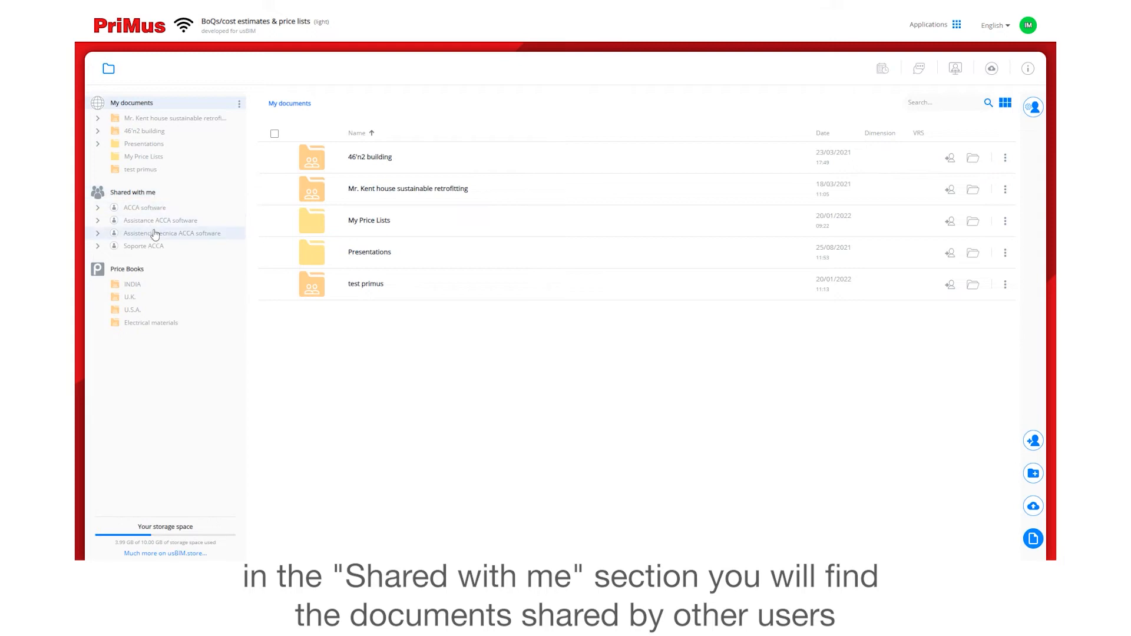
left_click(192, 249)
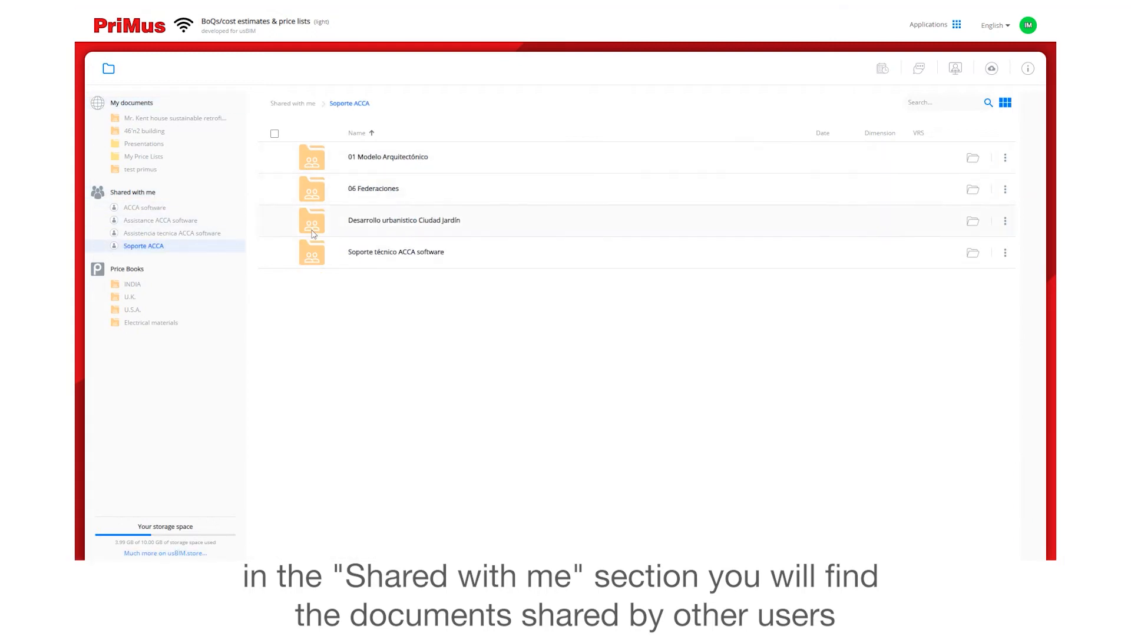
left_click(130, 235)
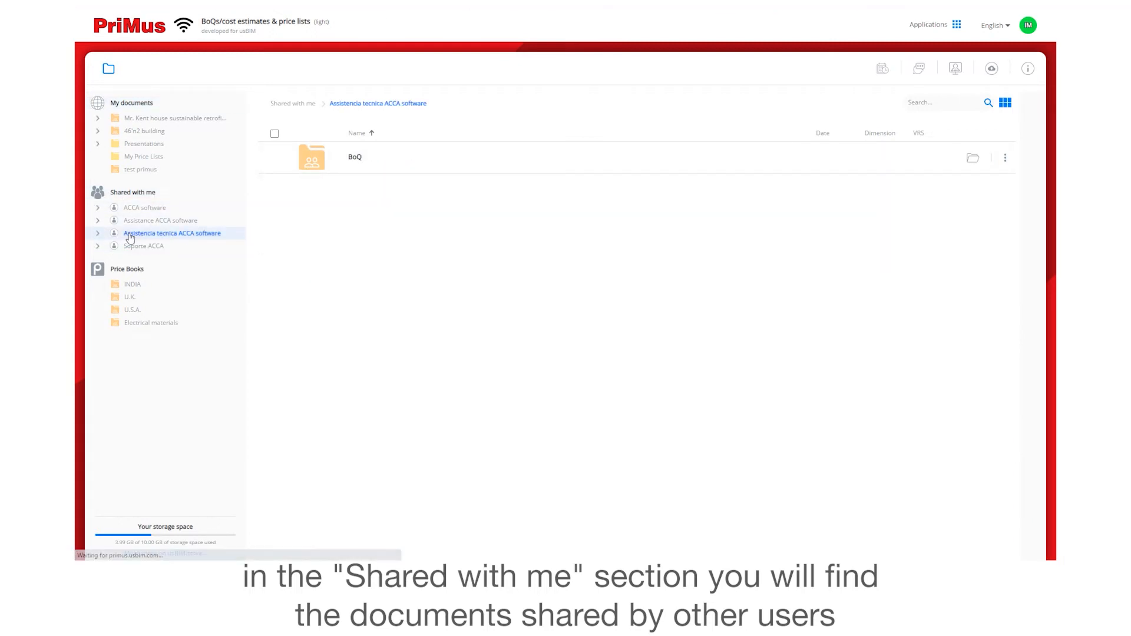
left_click(99, 234)
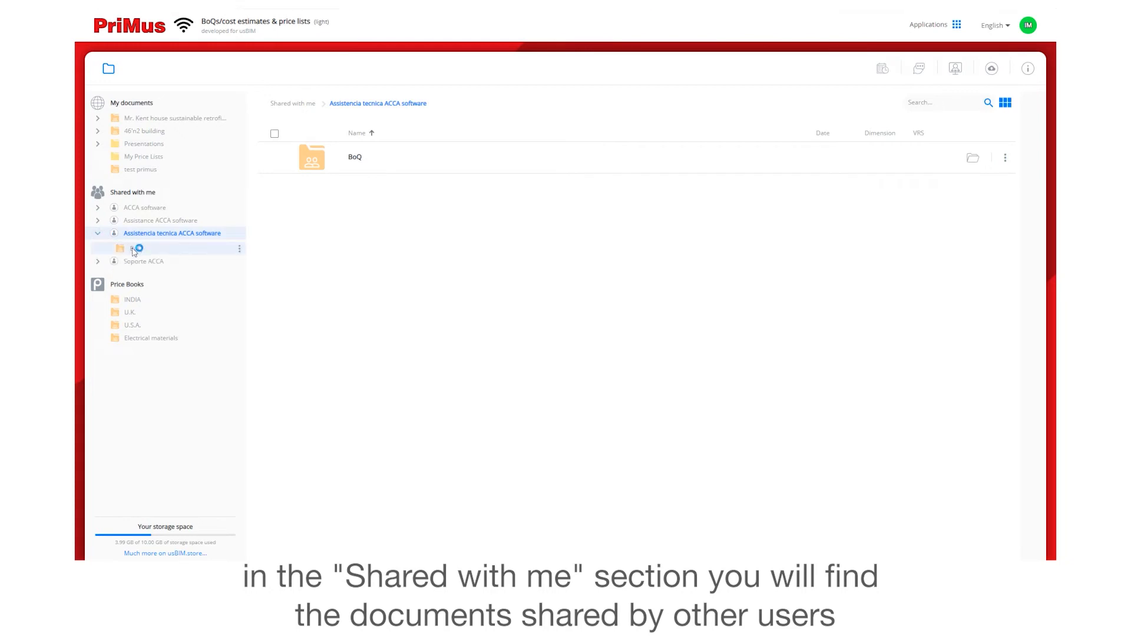
left_click(148, 250)
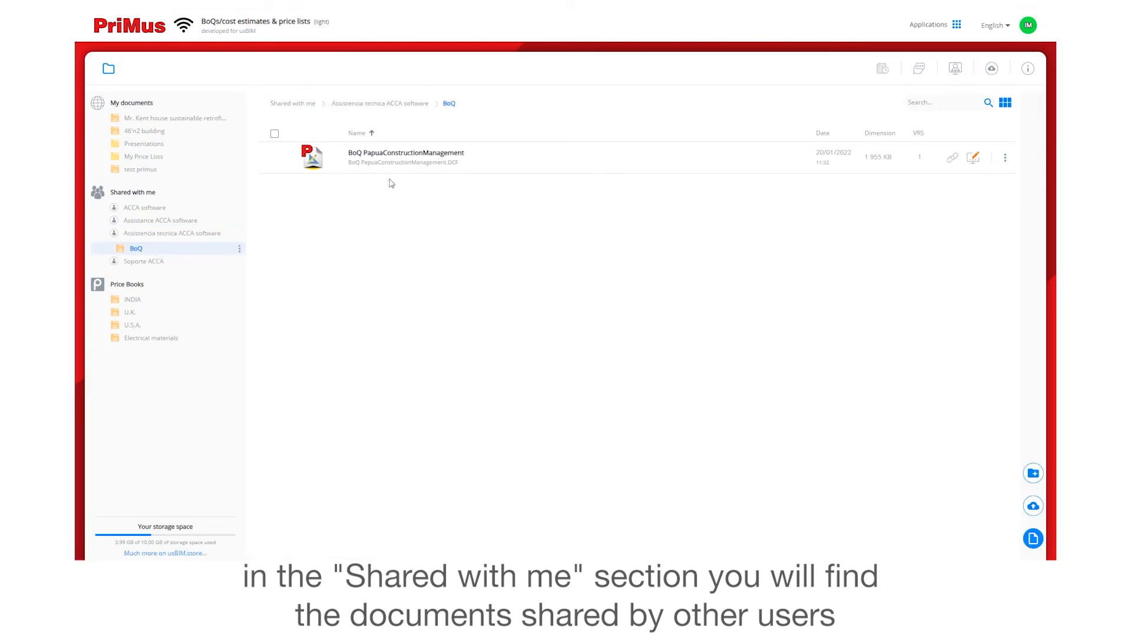
Step: Open the shared BoQ PapuaConstructionManagement document for editing and display the measurement details of item 001-D
left_click(274, 158)
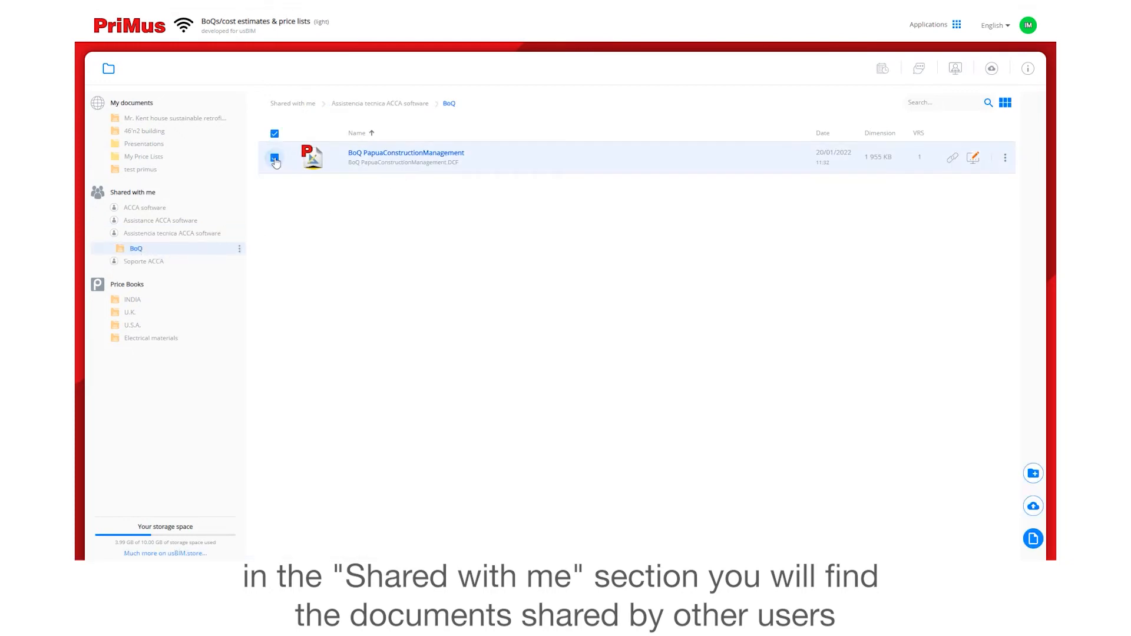
left_click(973, 158)
left_click(993, 210)
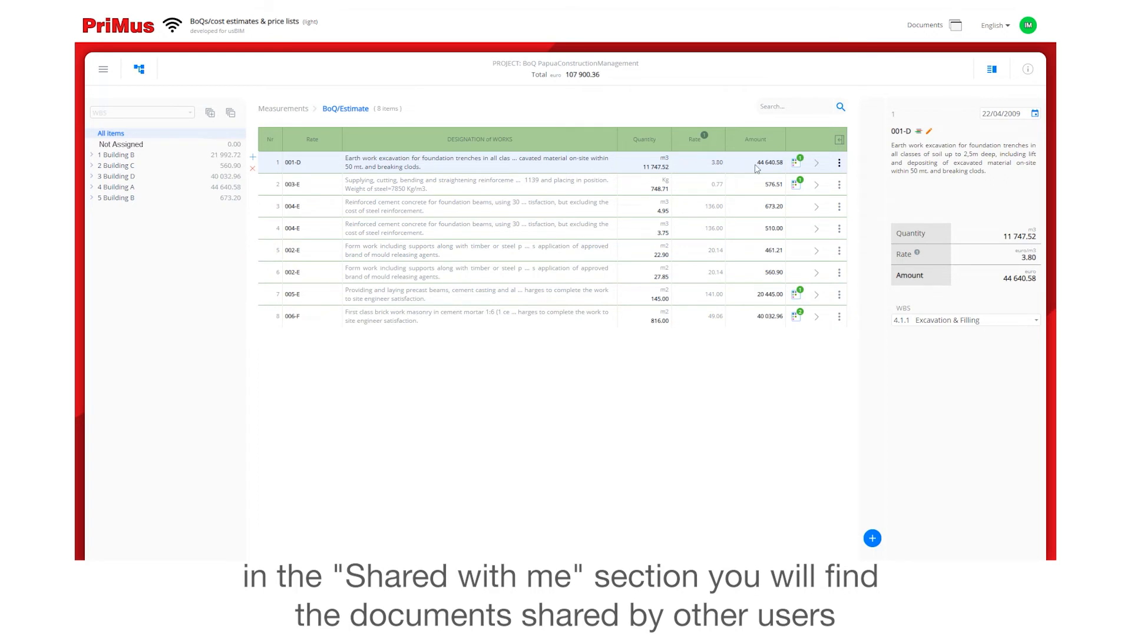
left_click(817, 163)
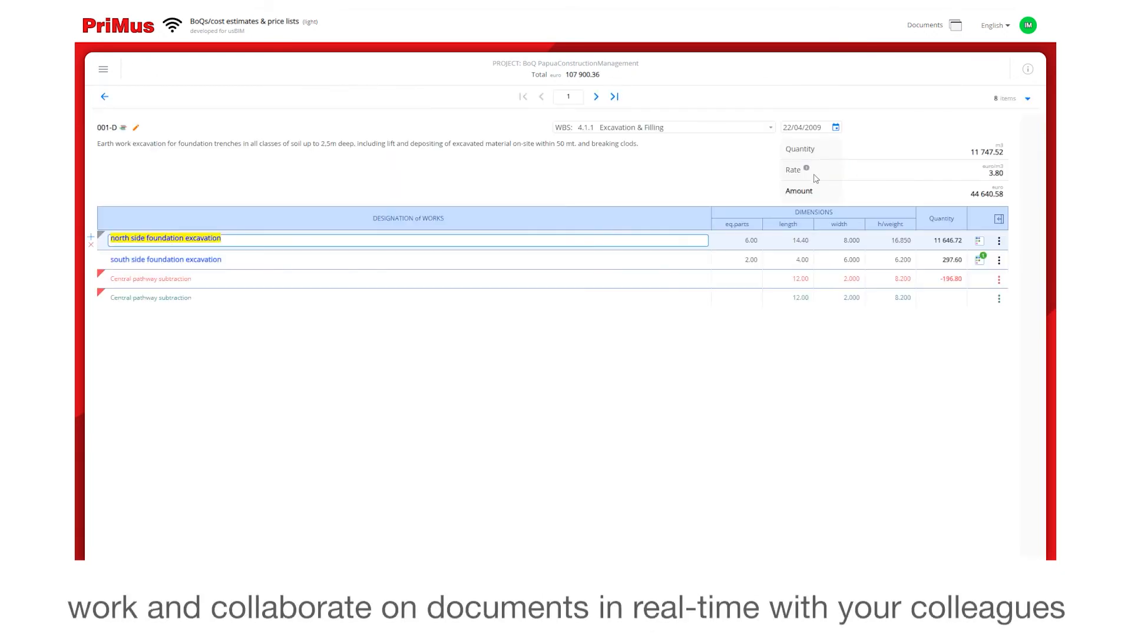
Step: Set the width to 6 for the north side foundation excavation and 4 for the south side, then leave the item's measurements
left_click(857, 244)
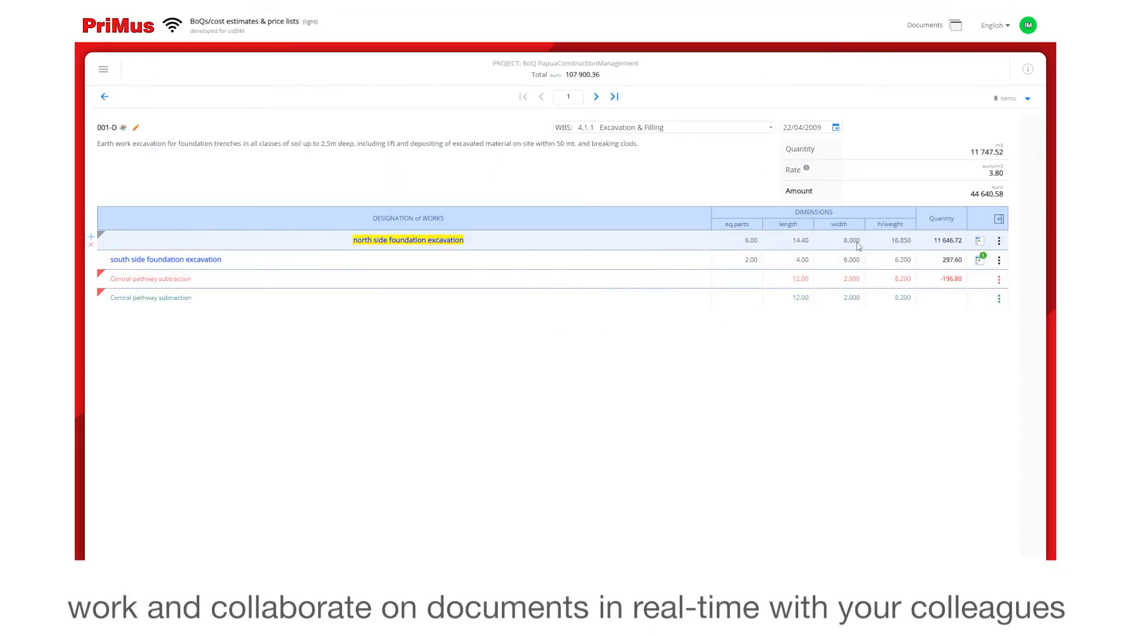
type("6")
key("Tab")
left_click(831, 262)
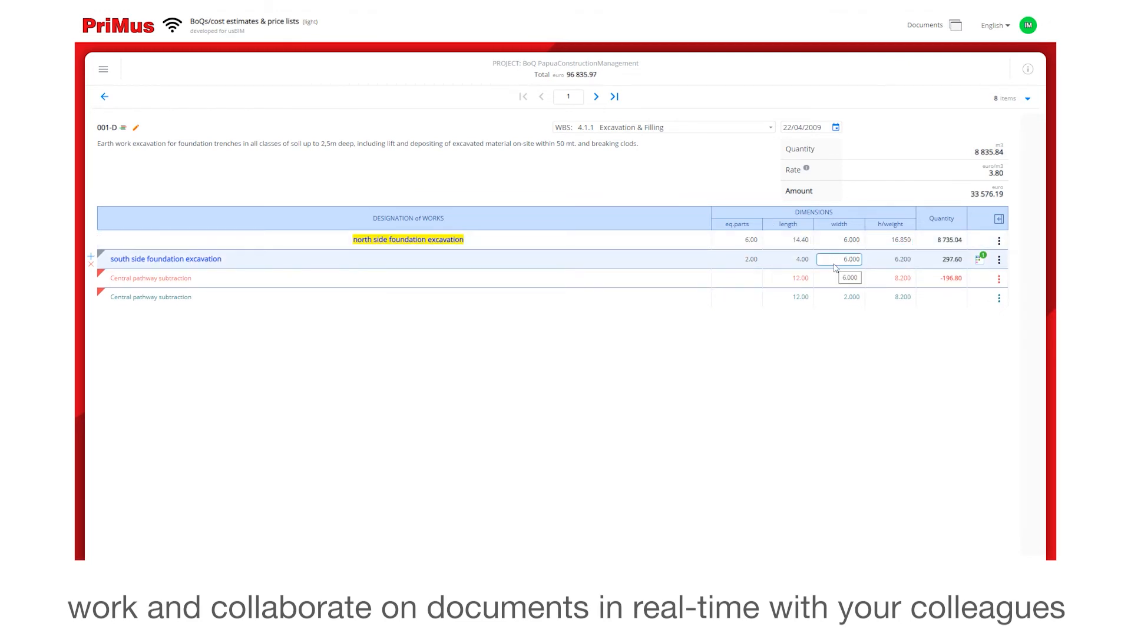
type("4")
key("Tab")
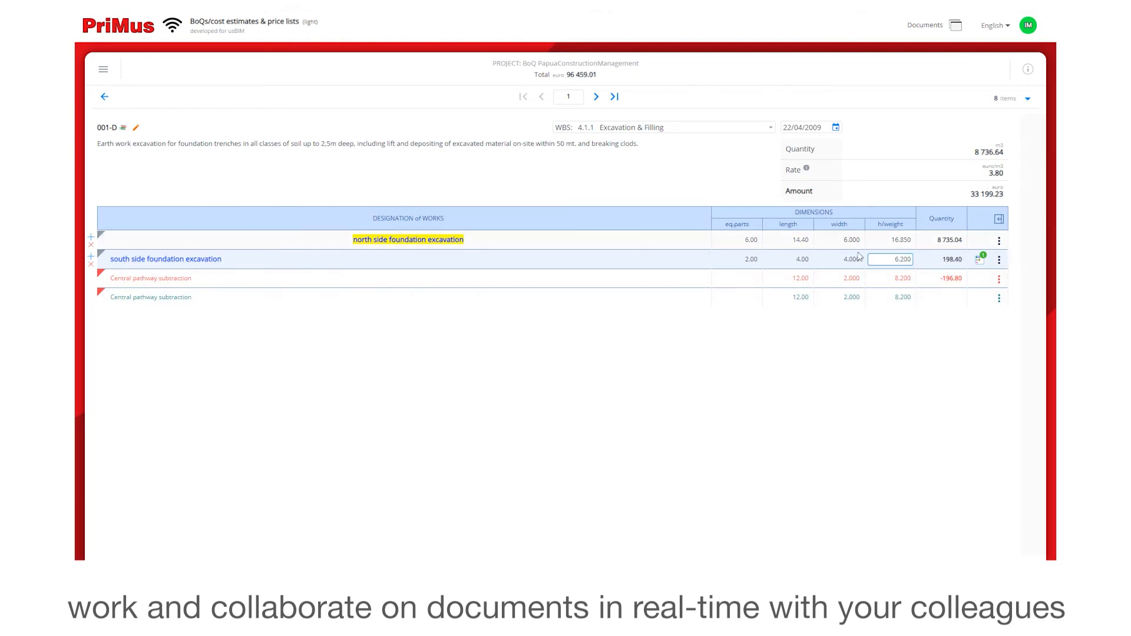
left_click(872, 323)
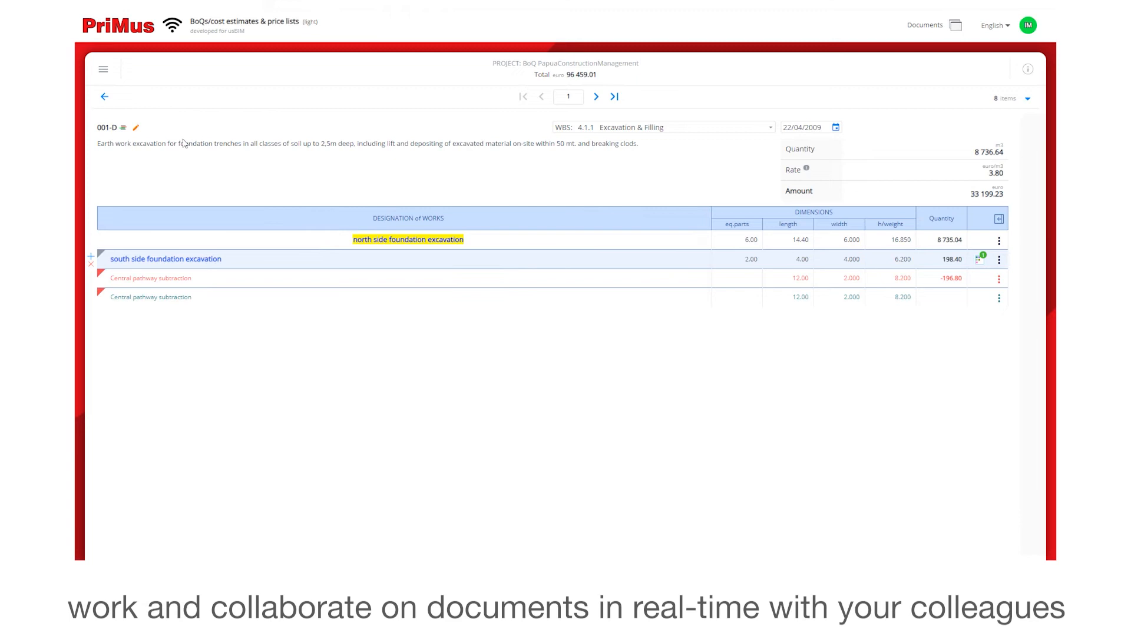
left_click(104, 96)
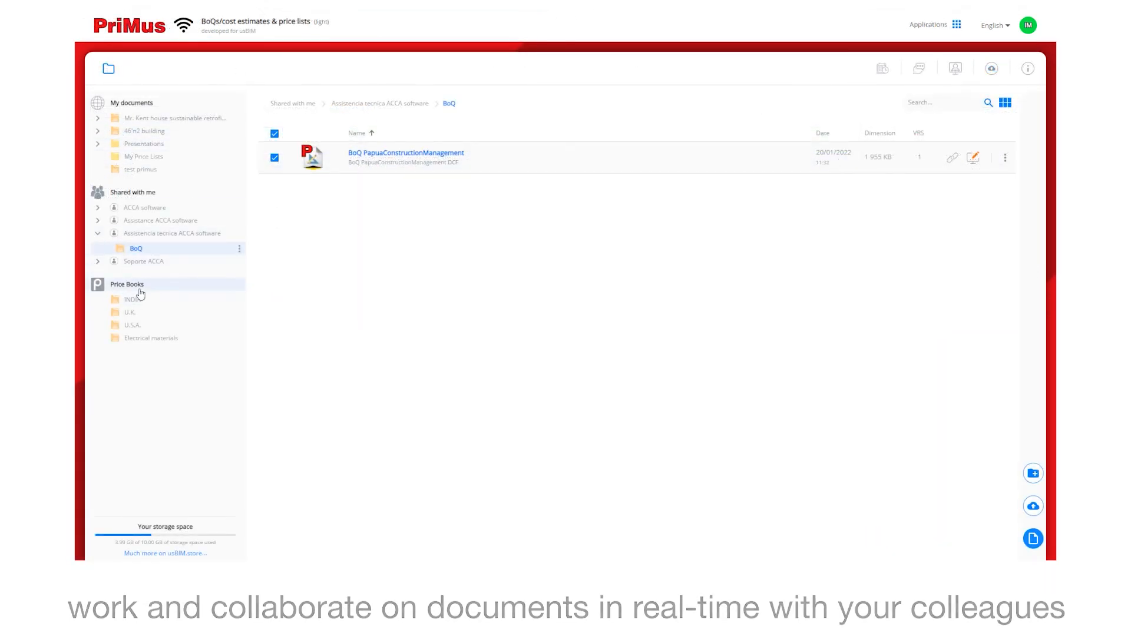
Step: Browse the INDIA, U.K. and U.S.A. folders in the Price Books section
left_click(163, 300)
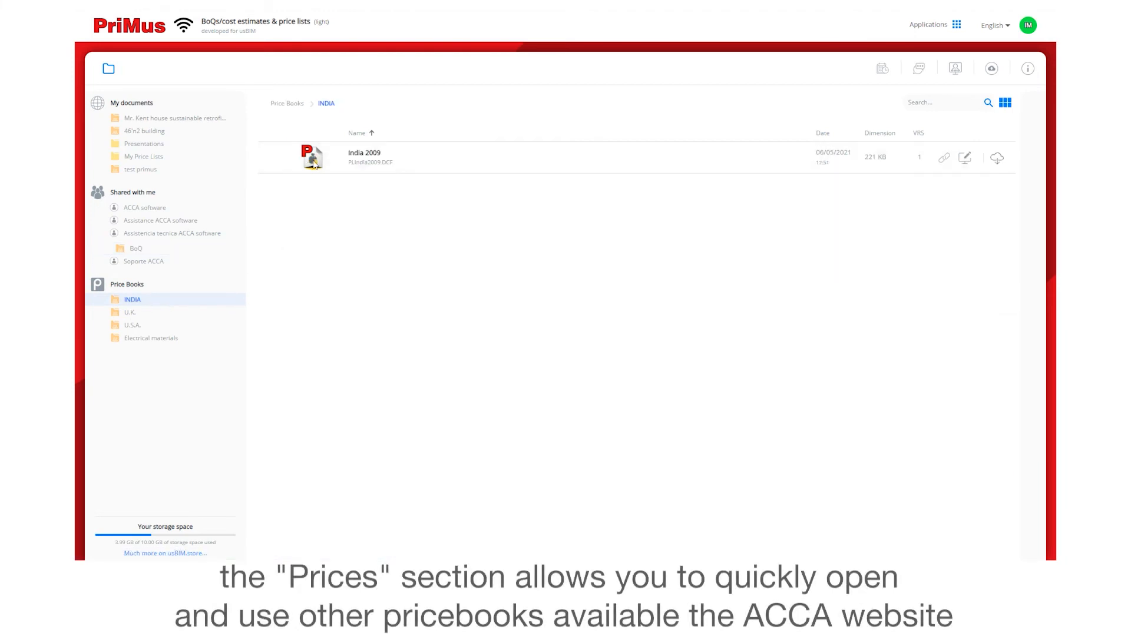
left_click(164, 313)
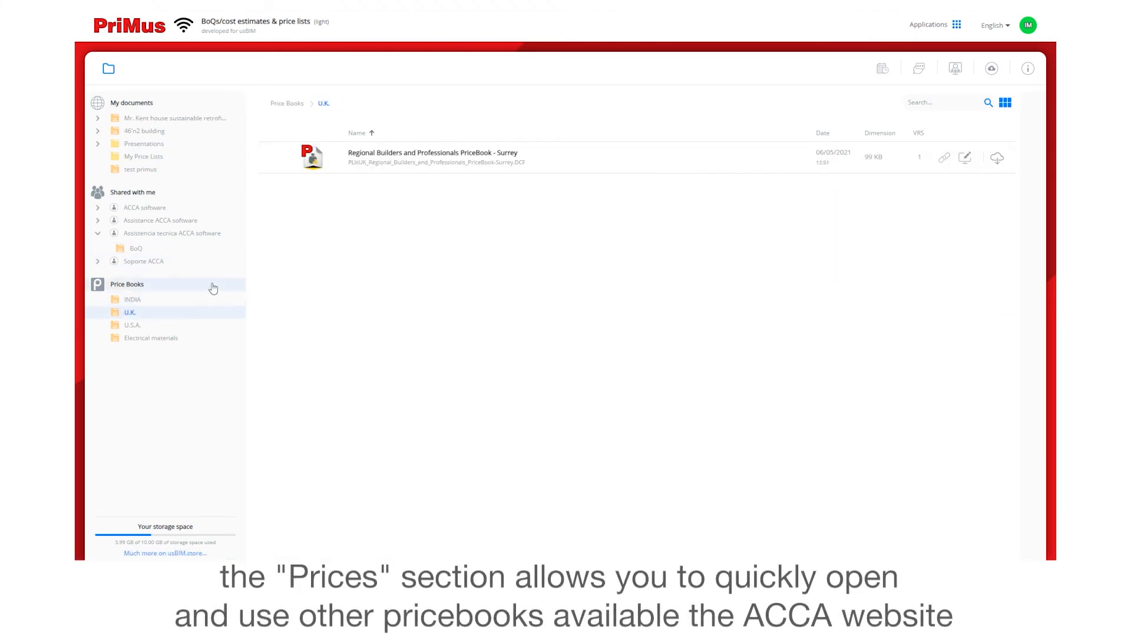
left_click(165, 325)
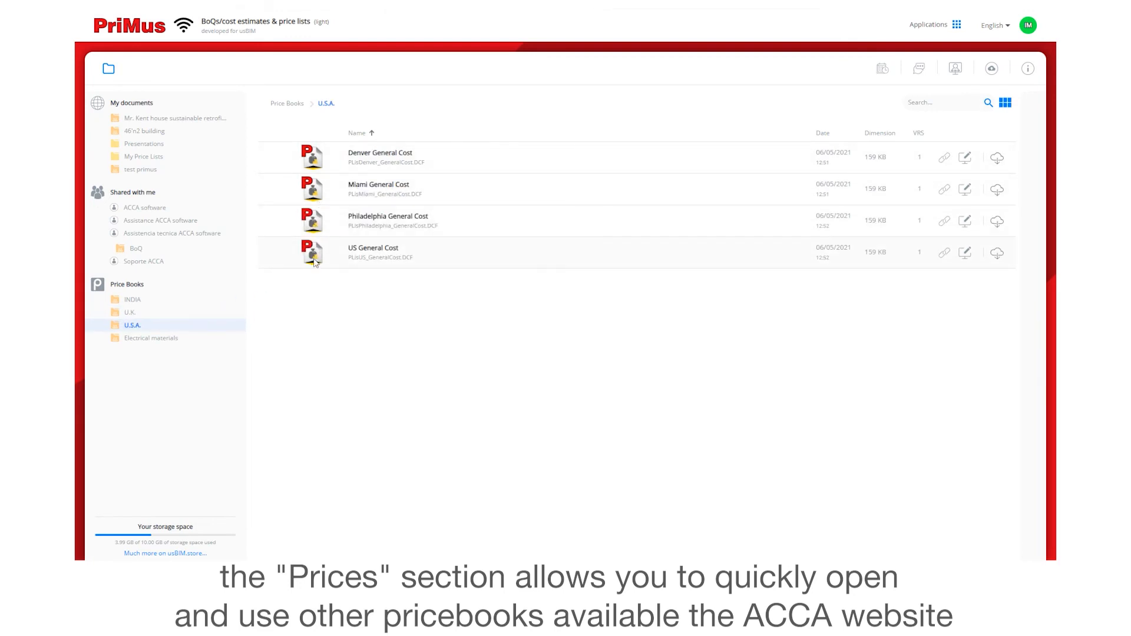
Step: Open the US General Cost price list to view its items, and close it to return to the U.S.A. folder
left_click(966, 254)
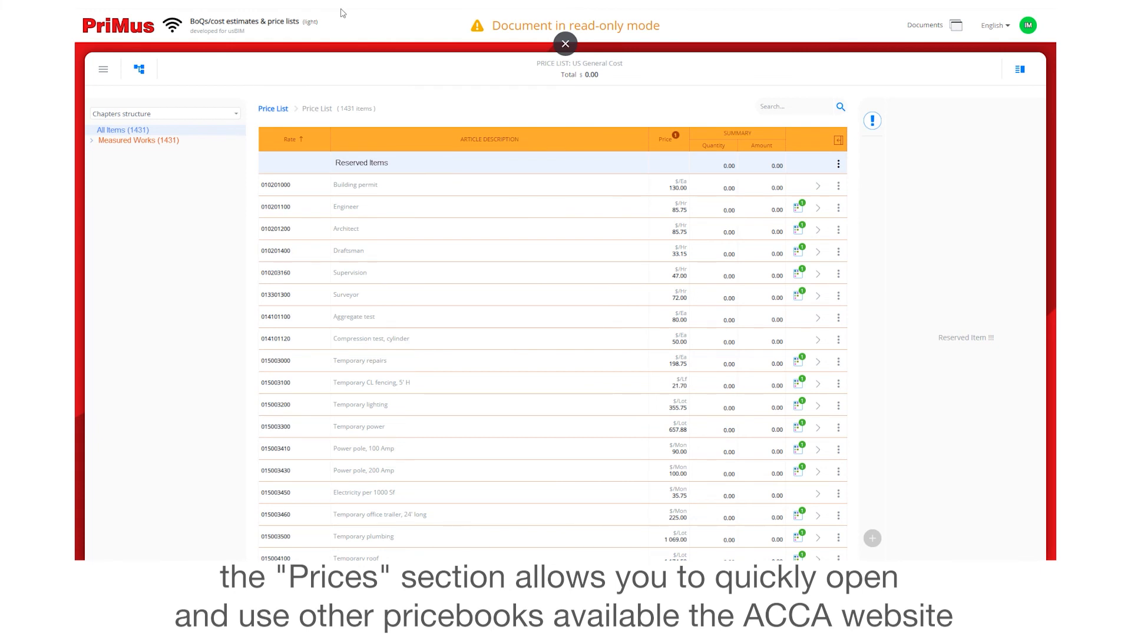
key("F11")
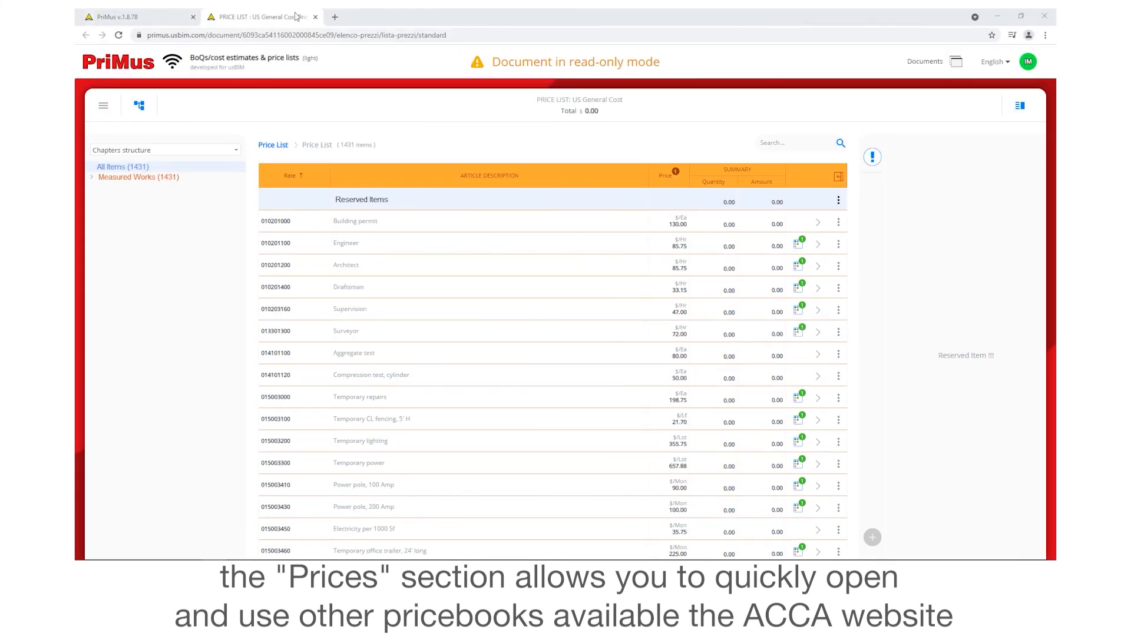
left_click(315, 17)
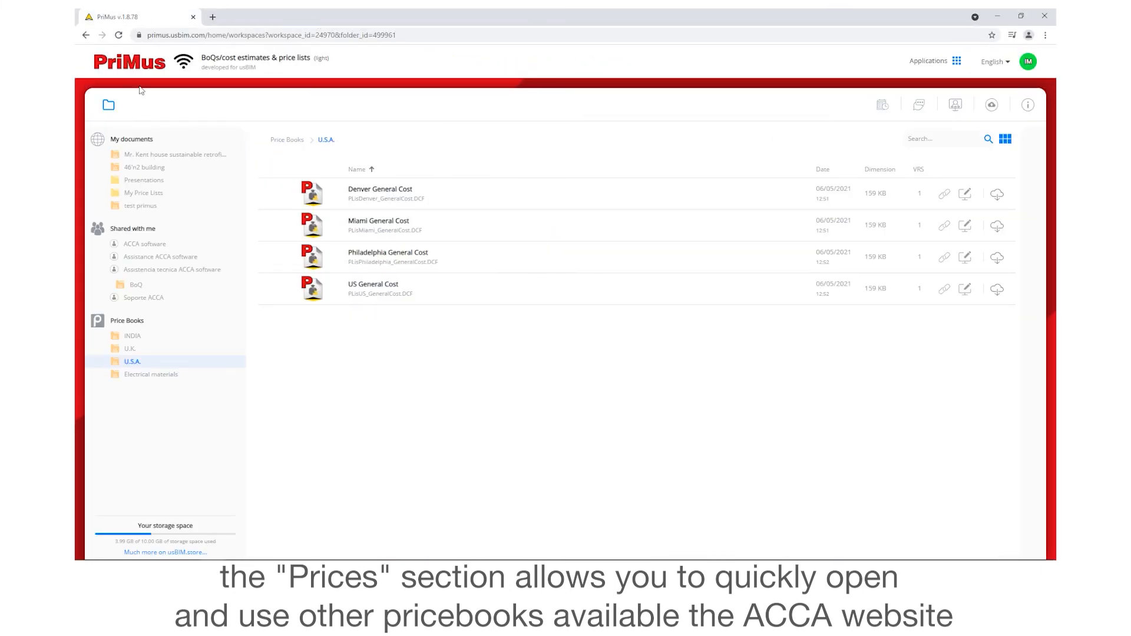
Step: Open the usBIM.store page from the storage space information and look through the usBIM plans and available applications
left_click(166, 551)
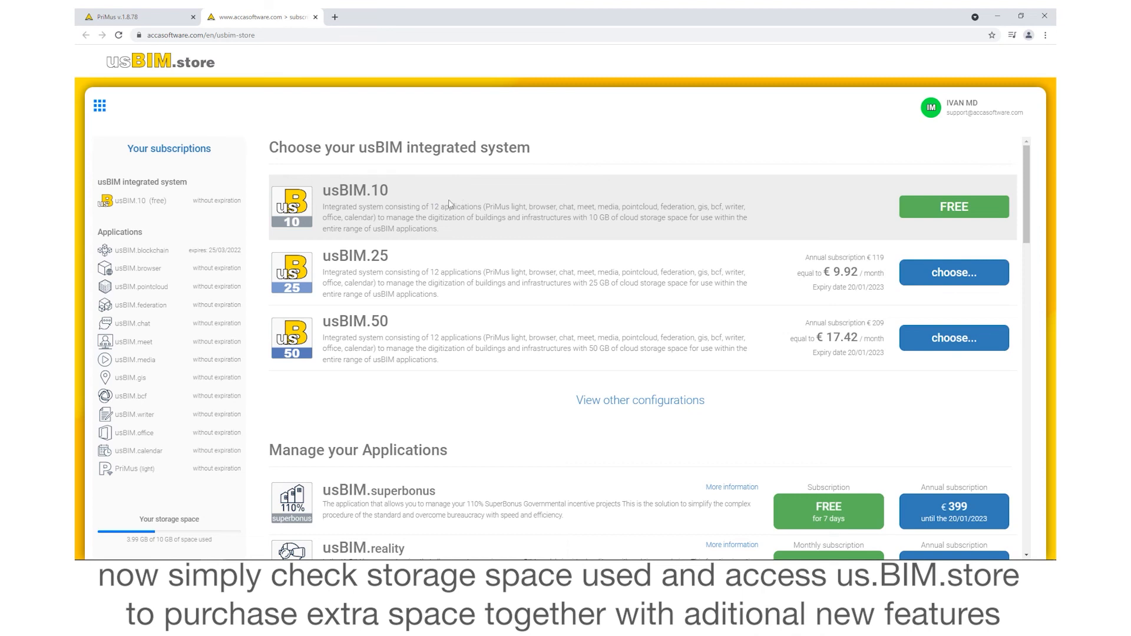
left_click_drag(388, 192, 324, 191)
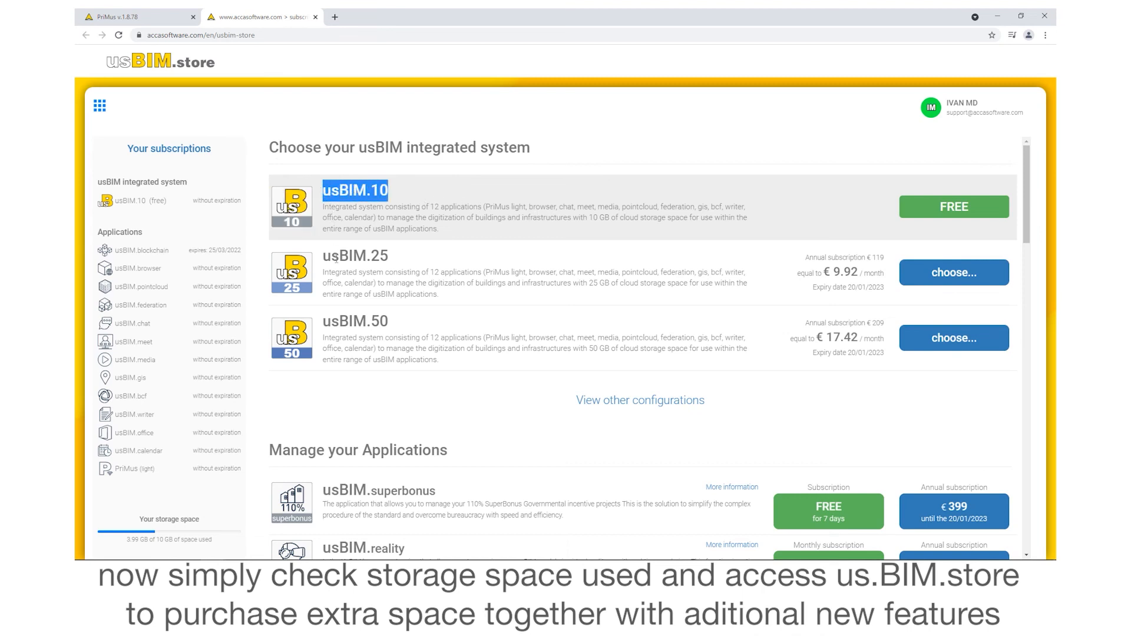
scroll(337, 259, "down", 8)
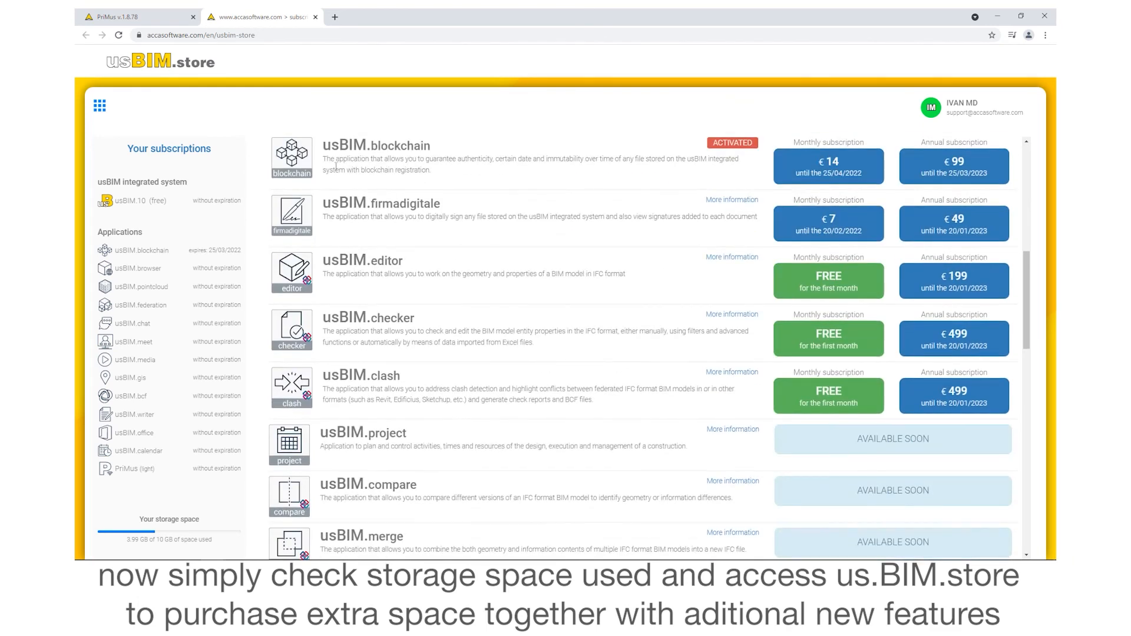
scroll(361, 534, "down", 7)
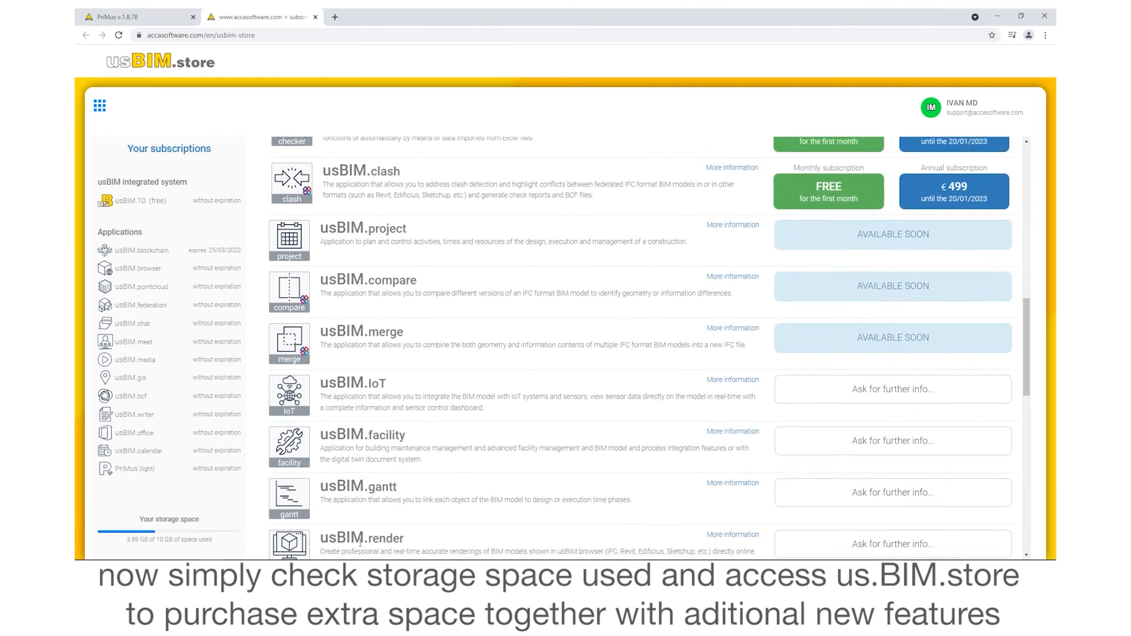
scroll(360, 542, "down", 1)
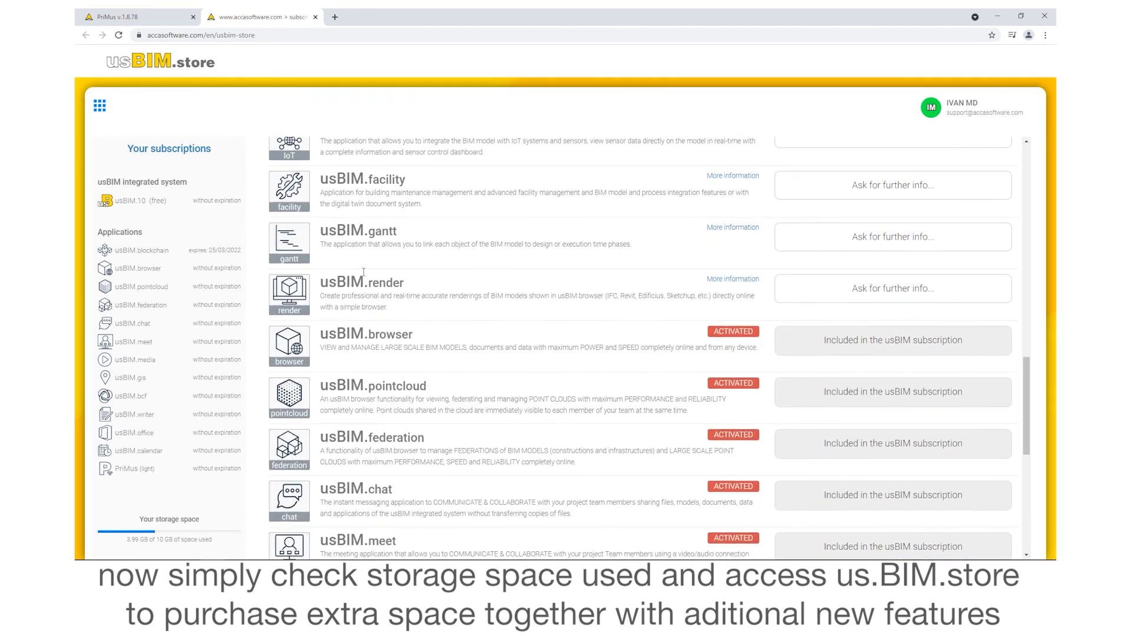
scroll(367, 204, "down", 7)
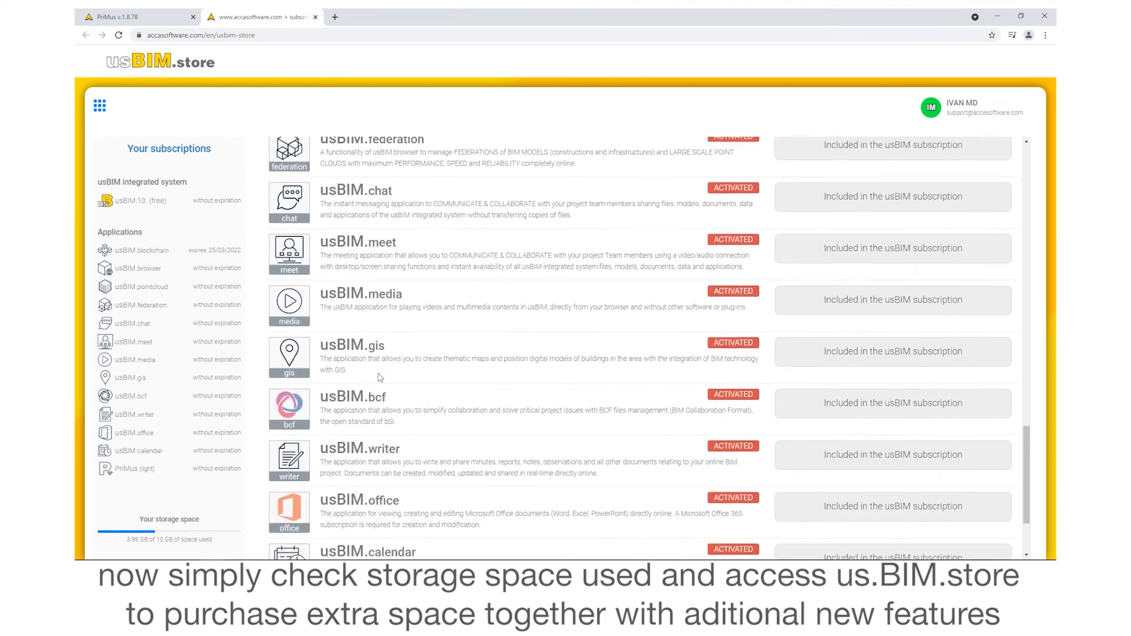